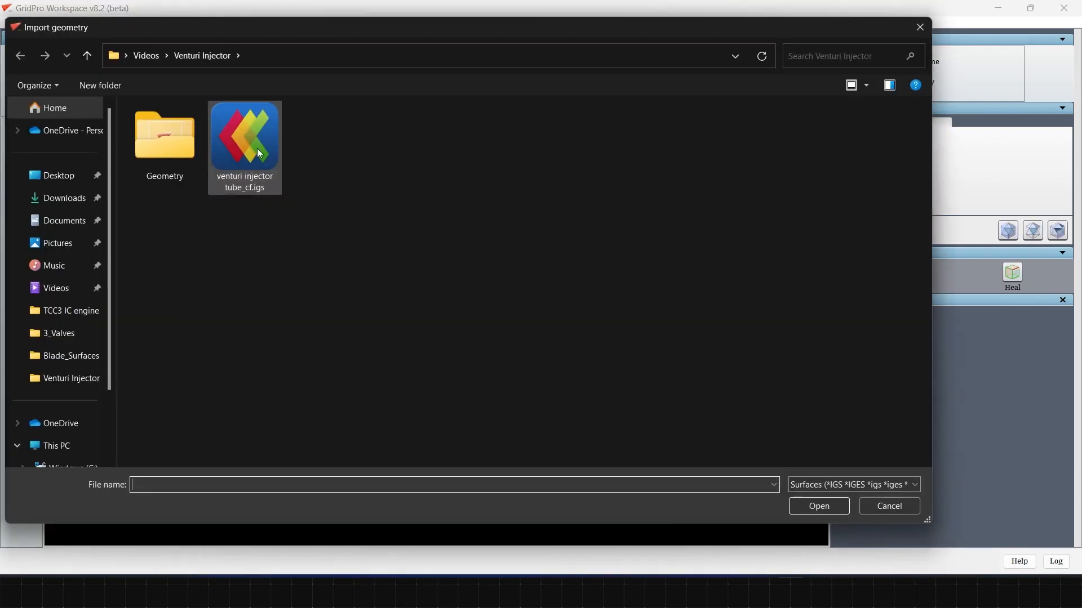
Step: Load the geometry file venturi injector tube_cf.igs and align it to the YZ view
left_click(244, 149)
left_click(823, 507)
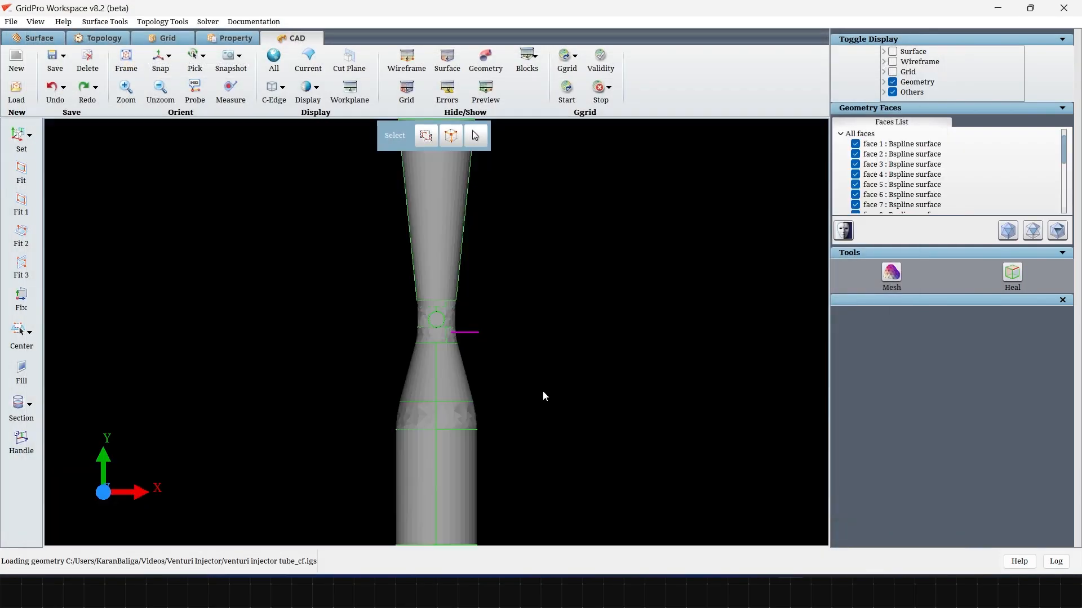
scroll(481, 294, "down", 5)
left_click_drag(482, 294, 602, 338)
scroll(537, 310, "up", 5)
left_click_drag(536, 310, 551, 310)
left_click(161, 59)
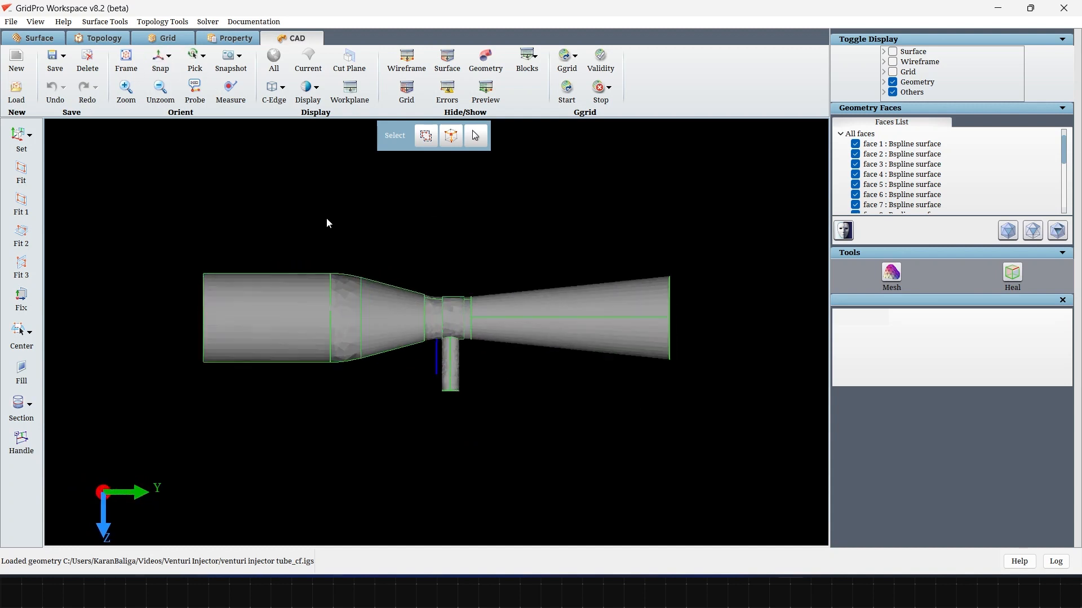
scroll(385, 269, "up", 5)
scroll(385, 270, "down", 5)
Step: Generate a quality mesh of the CAD geometry with the fineness ratio set to Very Fine
left_click(890, 275)
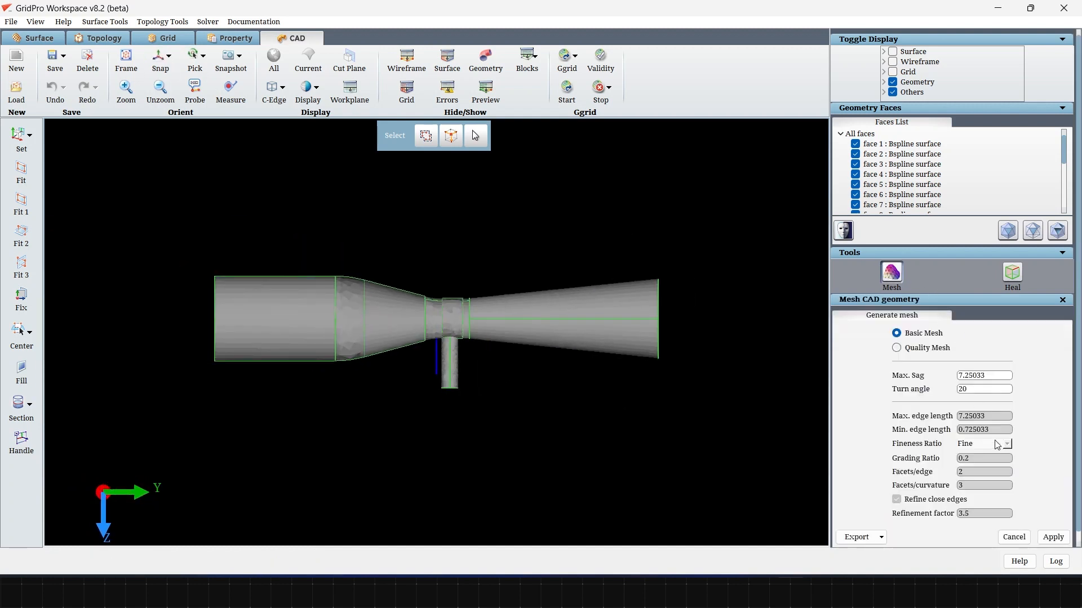
left_click(930, 348)
left_click(983, 443)
left_click(991, 485)
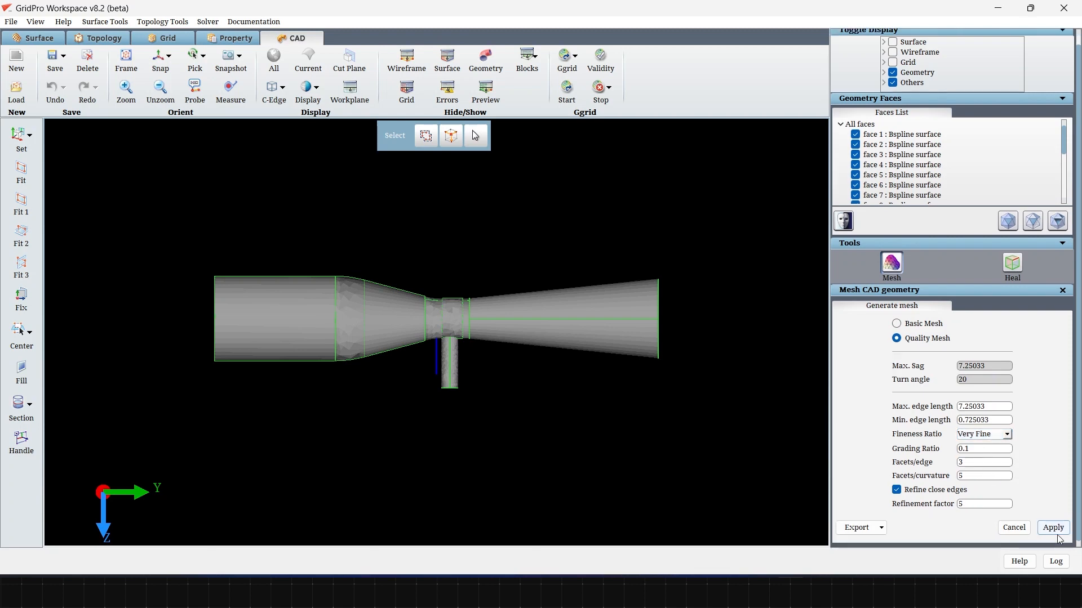
key("Return")
scroll(617, 459, "up", 5)
scroll(617, 458, "down", 3)
mouse_move(470, 344)
left_mouse_down()
mouse_move(655, 442)
mouse_move(830, 442)
mouse_move(406, 452)
left_mouse_up()
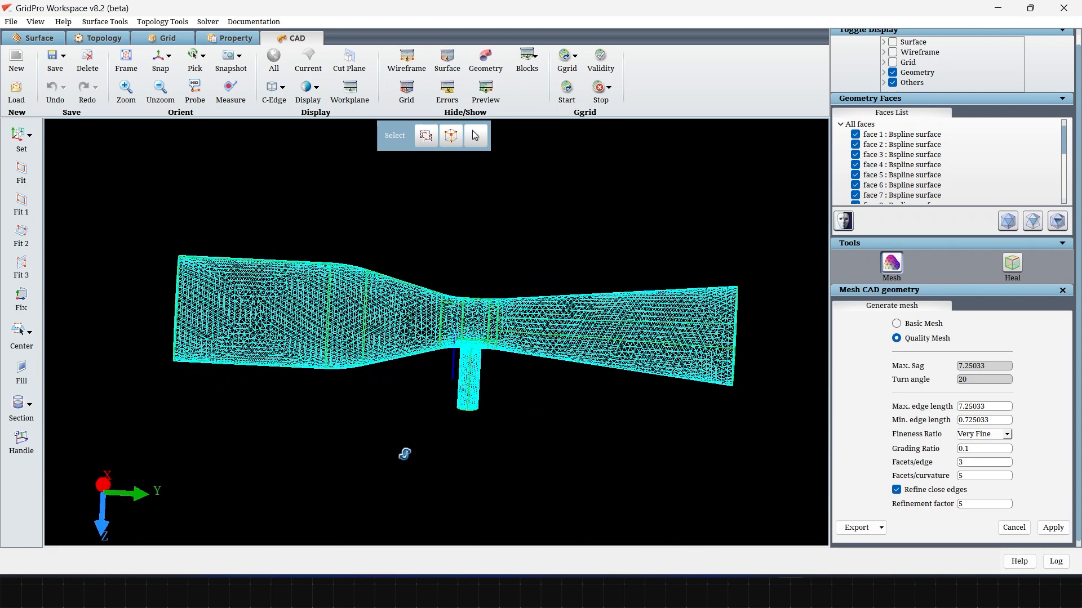
Step: Export the generated mesh as a triangulated surface, load it, and show it shaded in the topology workspace
left_click(876, 535)
left_click(886, 512)
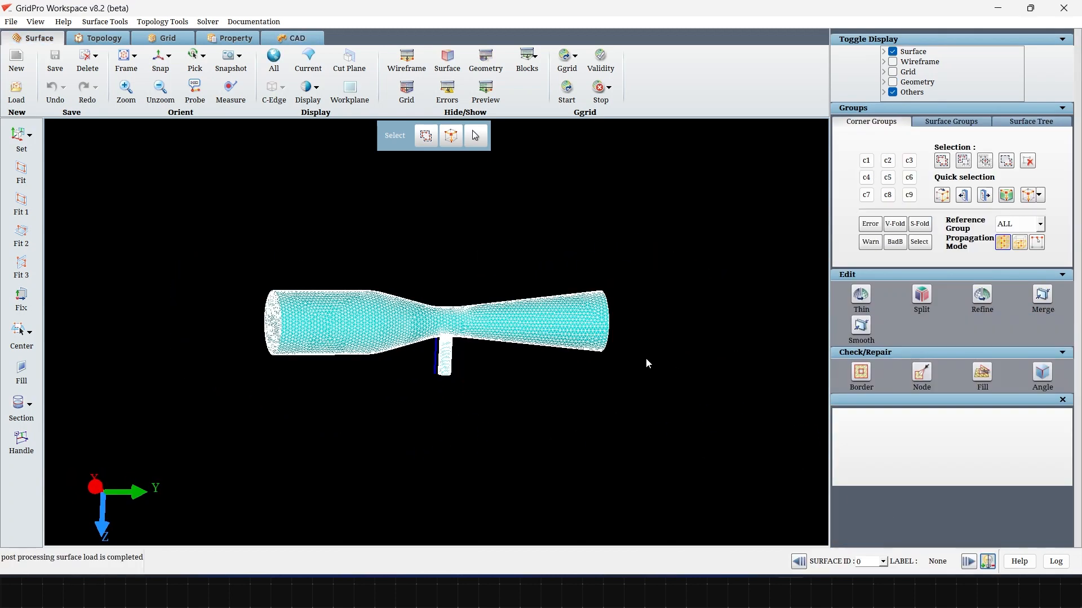
left_click(93, 39)
scroll(435, 372, "up", 5)
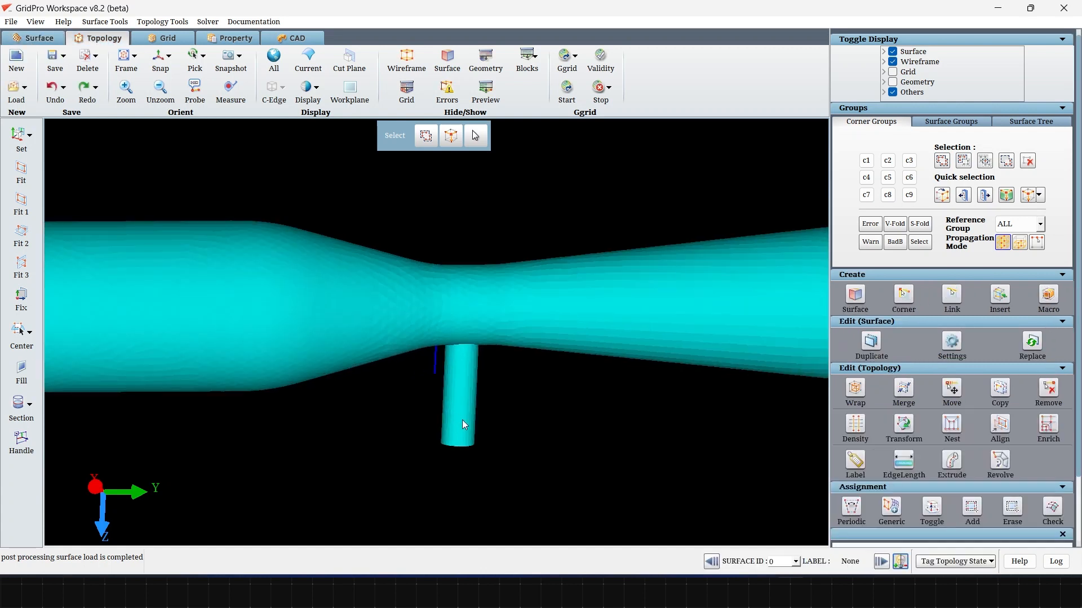
mouse_move(529, 460)
left_mouse_down()
mouse_move(547, 205)
mouse_move(532, 194)
mouse_move(545, 453)
left_mouse_up()
scroll(545, 453, "down", 1)
scroll(546, 454, "down", 3)
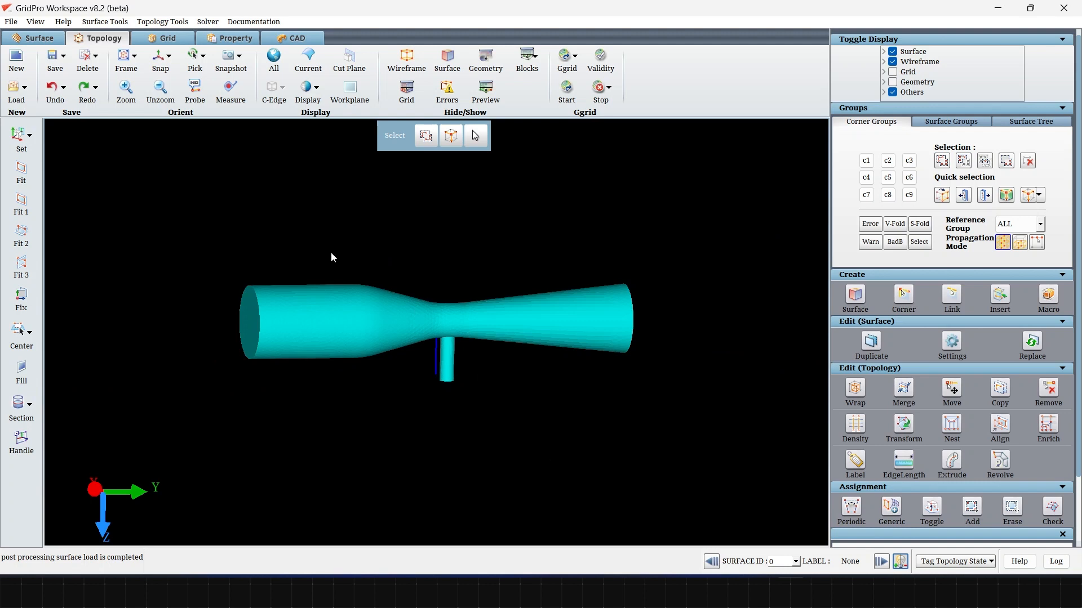
Step: Split the current surface by feature angle based on geometry features and load the resulting segments
left_click(39, 38)
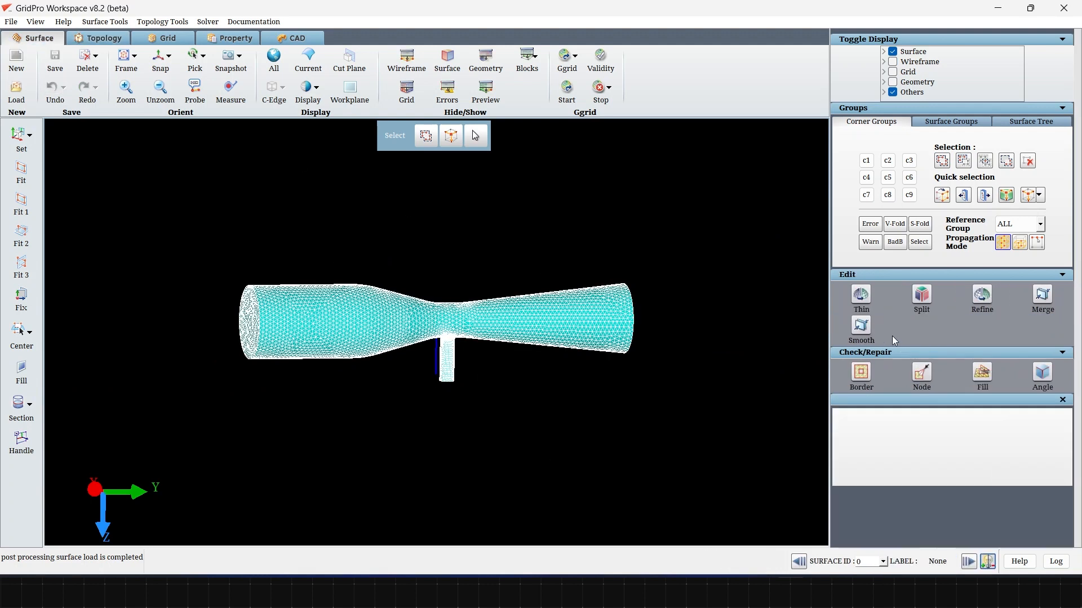
left_click(923, 301)
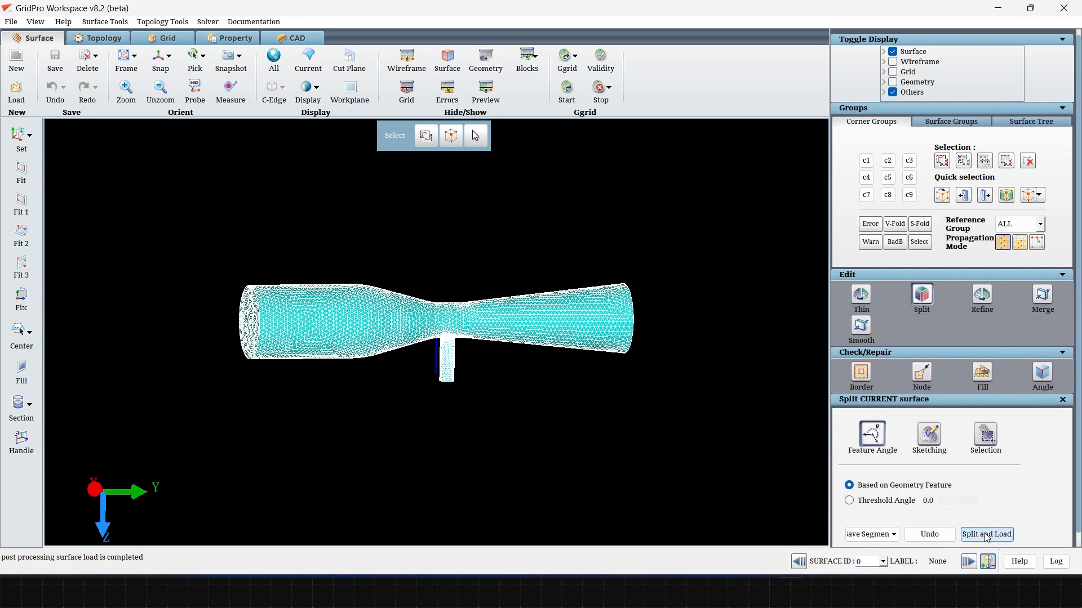
left_click(871, 432)
left_click(588, 293)
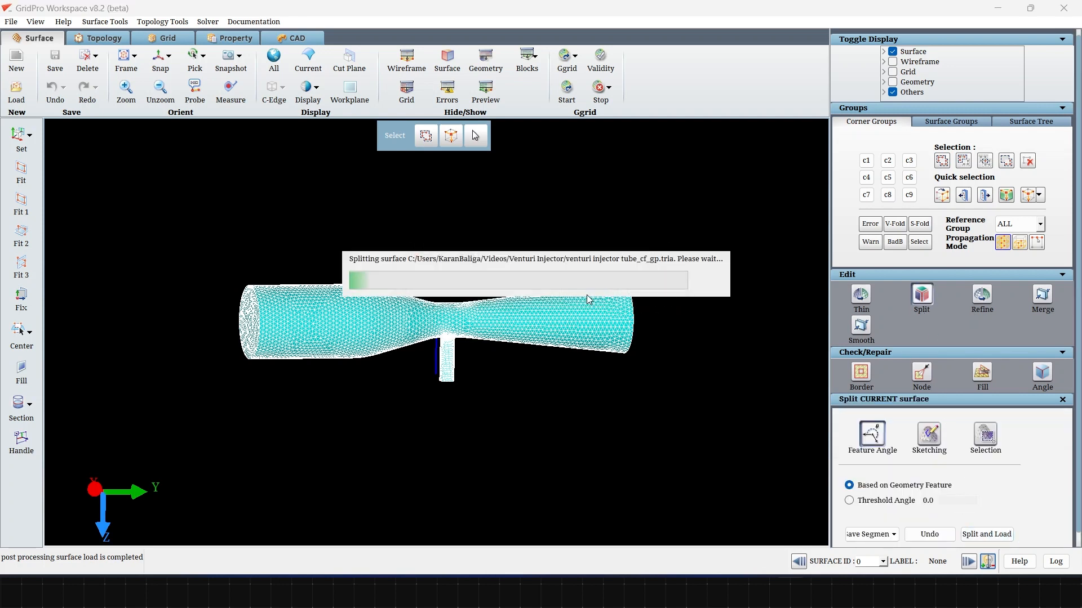
scroll(620, 298, "up", 5)
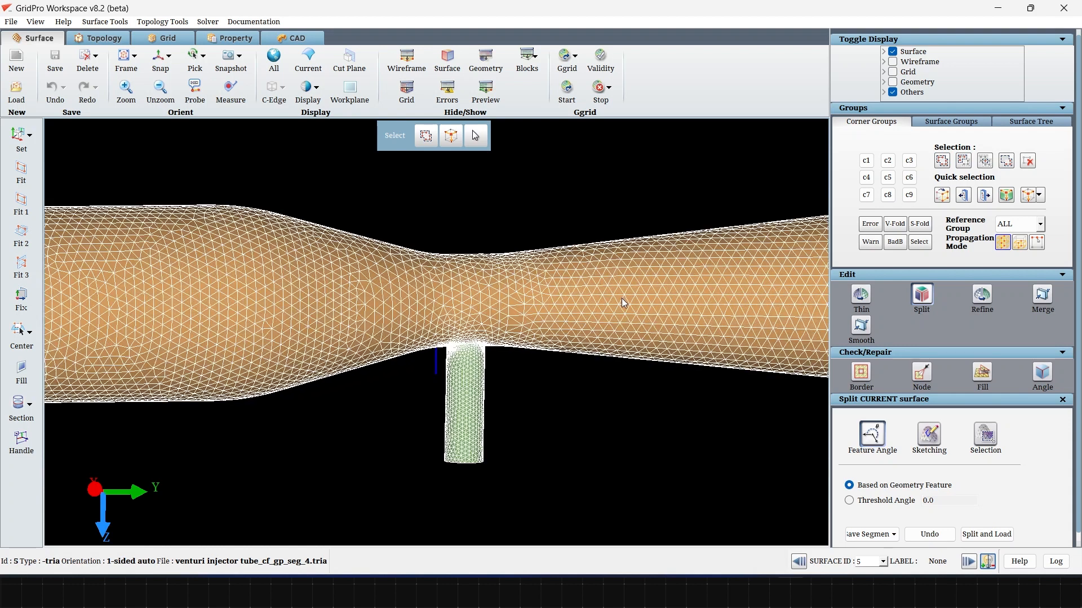
left_click_drag(607, 390, 590, 316)
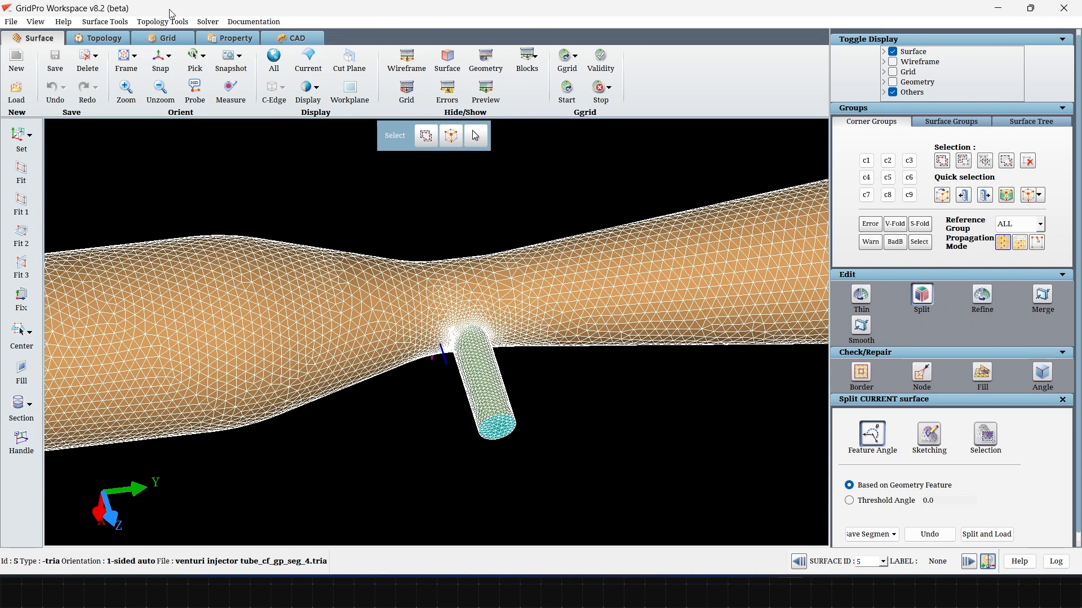
Step: Create a 3D box wireframe topology resized to fit the visible surfaces
left_click(104, 38)
scroll(476, 403, "down", 4)
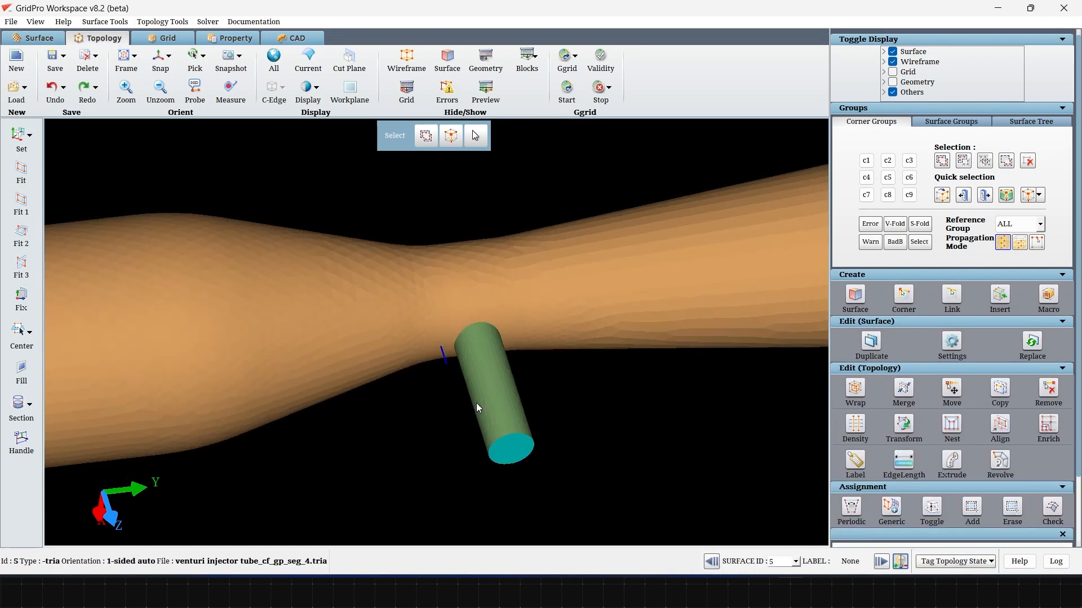
left_click_drag(304, 308, 144, 310)
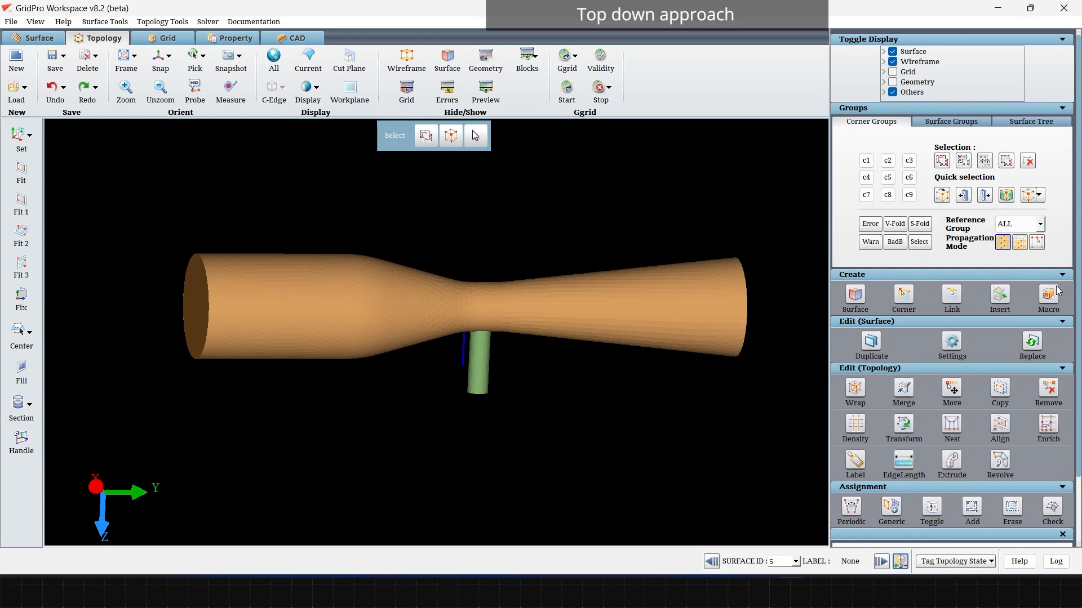
left_click(1048, 294)
scroll(958, 507, "down", 5)
scroll(879, 439, "down", 3)
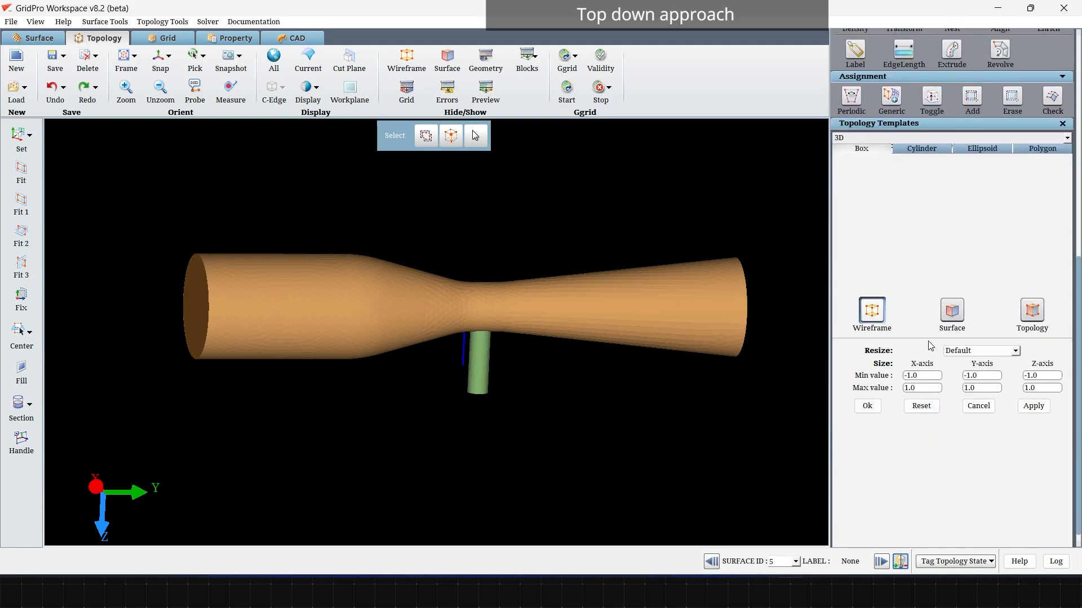
left_click(981, 350)
left_click(978, 361)
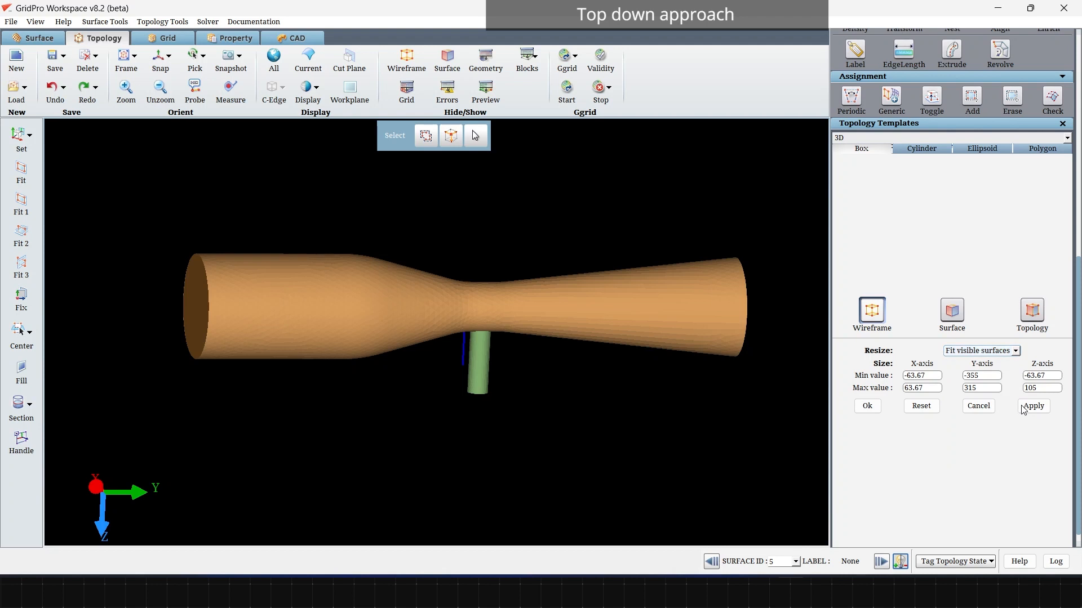
left_click(1033, 406)
Step: Insert topology sheets on both sides of the side tube along the Y axis and one at its junction with the main body
scroll(472, 405, "up", 3)
left_click_drag(472, 406, 399, 394)
left_click(169, 67)
scroll(466, 435, "up", 3)
key("i")
left_click(441, 445)
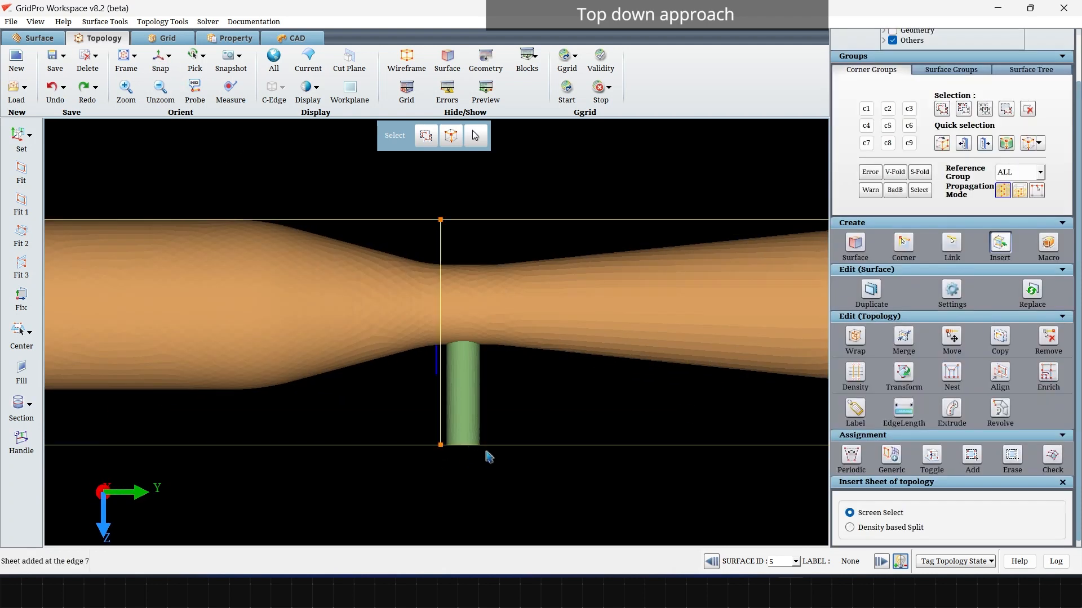
left_click(485, 343)
key("Escape")
Step: Insert two topology sheets along the length of the box, one on each side of the side tube in X
scroll(474, 341, "down", 3)
left_click_drag(329, 303, 395, 125)
scroll(586, 378, "up", 3)
left_click_drag(586, 378, 520, 157)
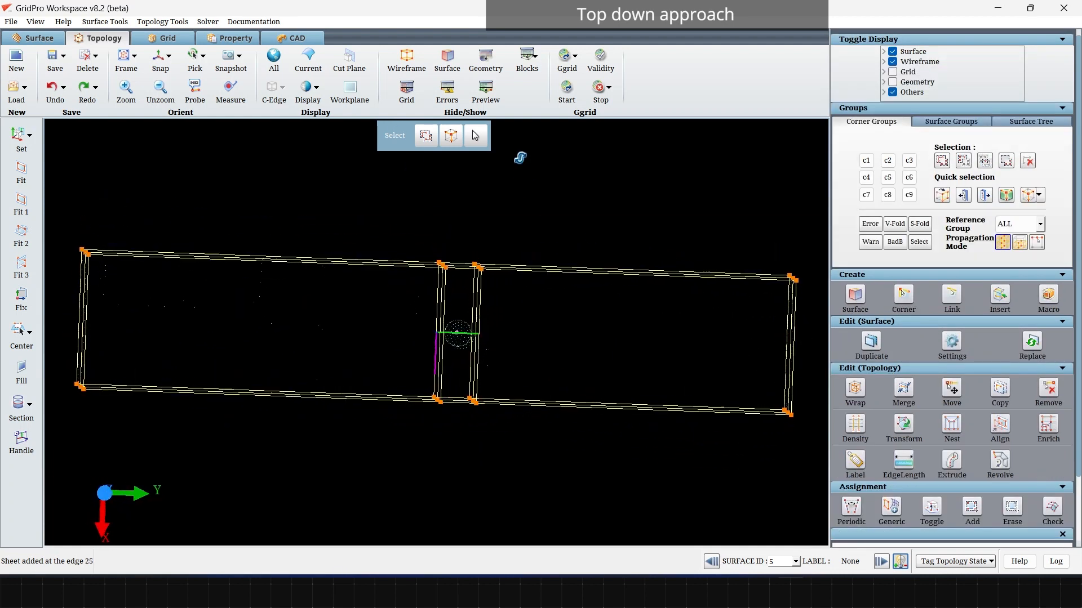
scroll(523, 317, "up", 5)
key("i")
left_click(527, 332)
left_click(519, 373)
scroll(422, 383, "down", 5)
left_click_drag(422, 383, 552, 504)
left_click_drag(376, 192, 508, 477)
key("Escape")
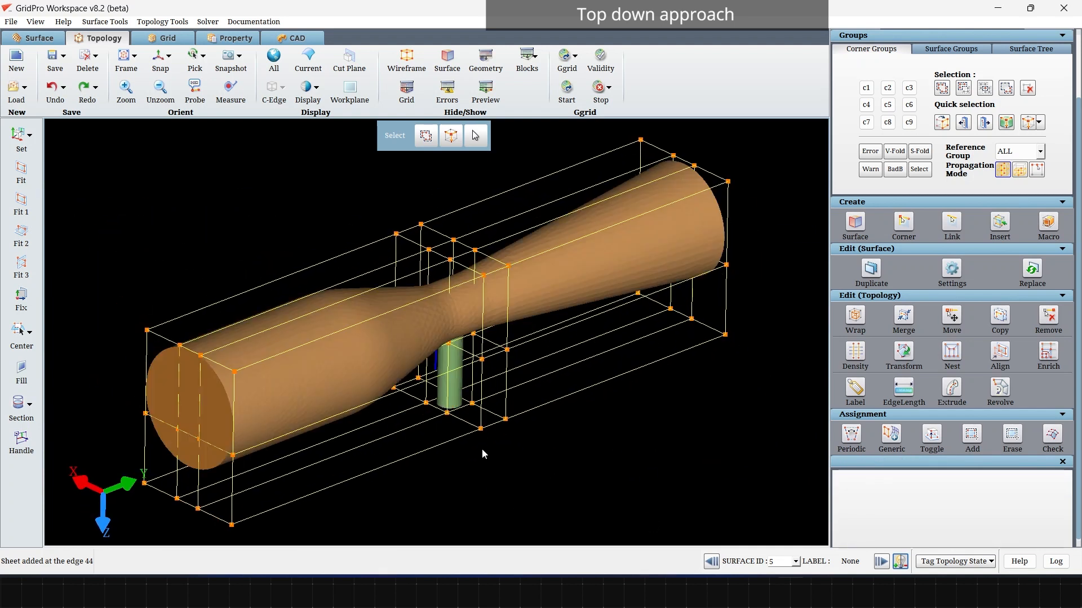
Step: Remove the lower topology corners outside the side tube, keeping only the blocks that enclose the tube
left_click_drag(391, 461, 454, 466)
scroll(599, 433, "up", 5)
key("r")
left_click_drag(535, 493, 345, 403)
key("r")
left_click_drag(195, 258, 342, 331)
middle_click_drag(283, 344, 567, 283)
scroll(566, 283, "down", 5)
key("r")
left_click_drag(314, 412, 222, 338)
middle_click_drag(743, 334, 661, 362)
key("r")
Step: Group the corners at the large tube end and adjust their vertical edge length with the length slide at 34
left_click_drag(661, 362, 557, 300)
mouse_move(294, 372)
left_mouse_down()
mouse_move(333, 442)
mouse_move(518, 373)
left_mouse_up()
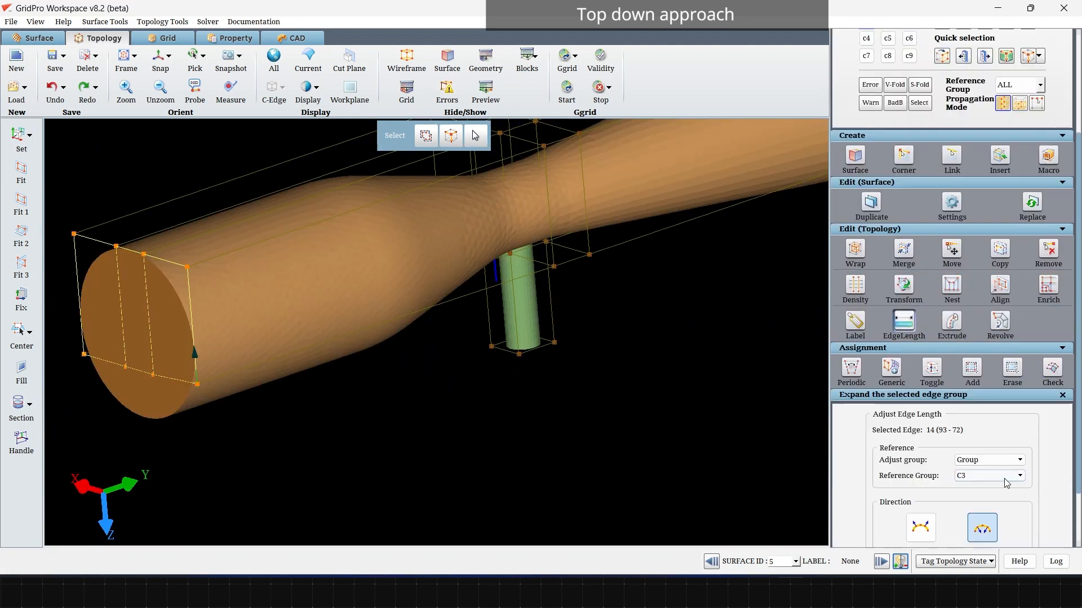
left_click(1006, 479)
left_click(969, 488)
scroll(969, 496, "down", 2)
left_click_drag(952, 524, 981, 526)
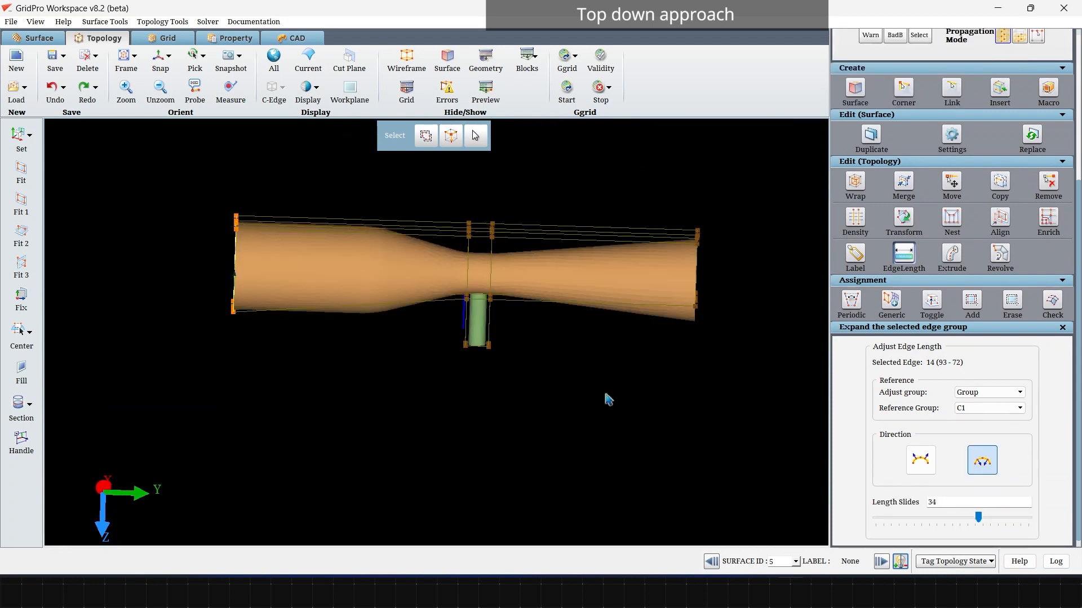
Step: Group the eight corners at the diverging section's outlet end and extend their vertical edges to the tube's lower rim
left_click_drag(606, 398, 422, 221)
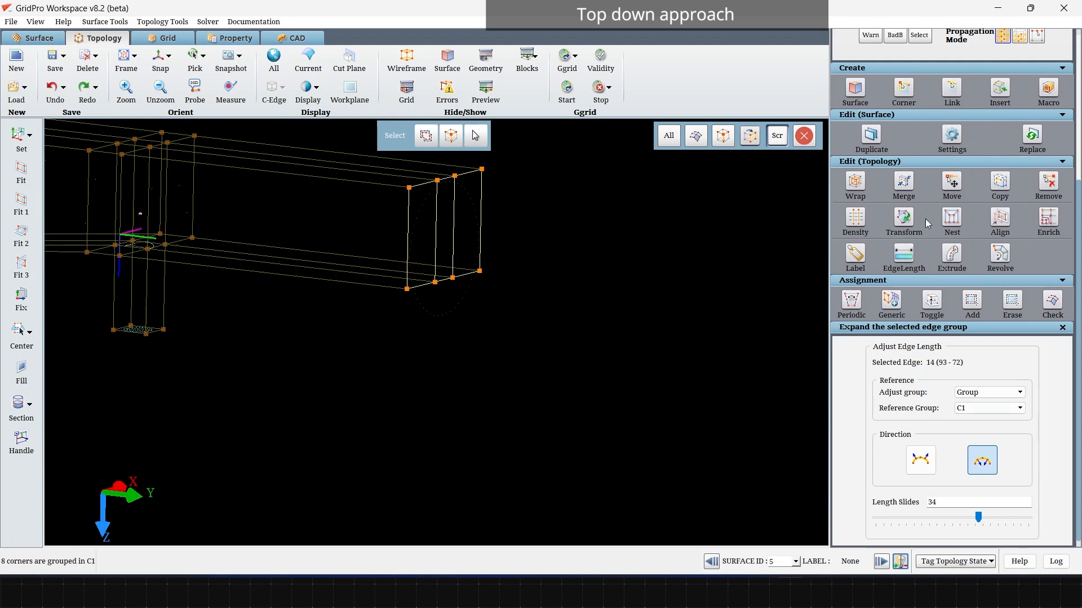
left_click(905, 255)
mouse_move(535, 499)
left_mouse_down()
mouse_move(307, 184)
mouse_move(544, 497)
left_mouse_up()
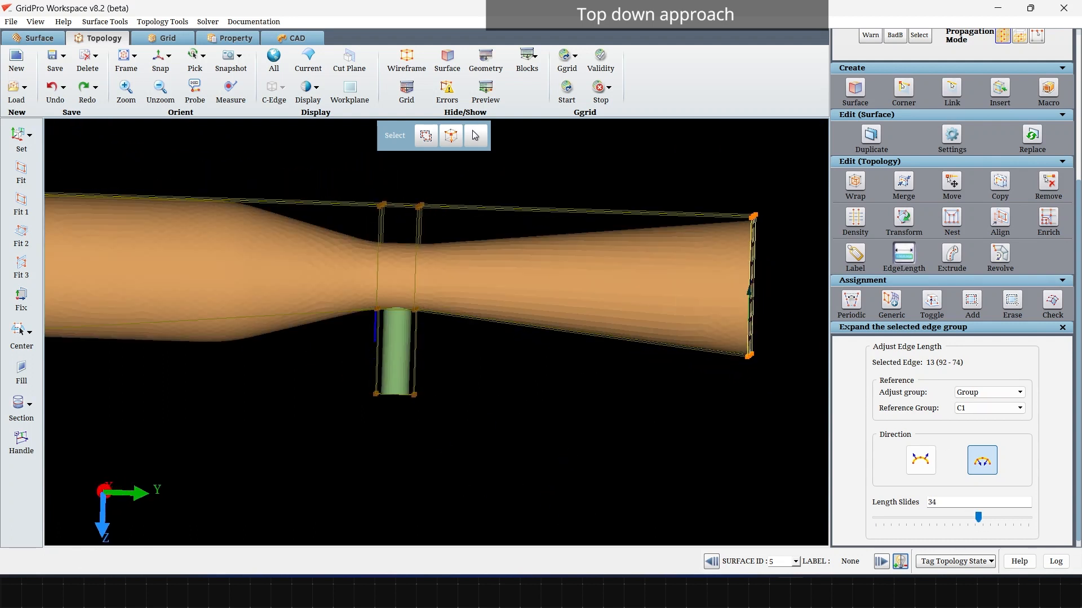
Step: Clear the corner group and select the 16 topology corners around the throat into group C1
scroll(1033, 165, "up", 3)
left_click(1031, 160)
left_click(942, 157)
left_click_drag(488, 388, 626, 450)
right_click_drag(348, 145, 485, 342)
left_click_drag(422, 328, 584, 391)
scroll(585, 392, "up", 3)
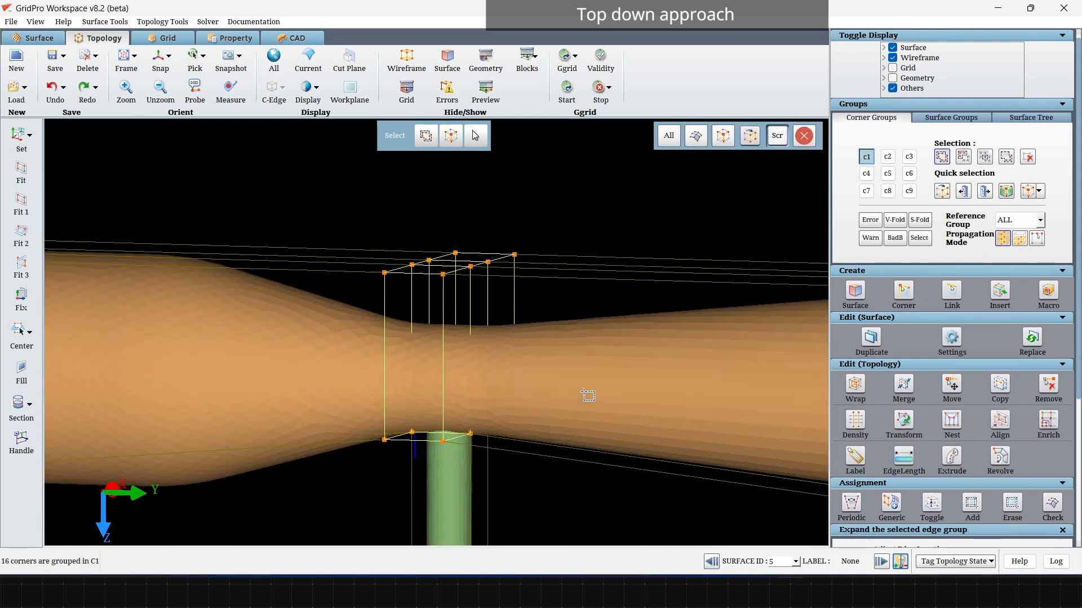
Step: Shrink the vertical edges of the throat's corner group by setting the length slide to -43
left_click(907, 453)
left_click(444, 305)
scroll(904, 498, "down", 3)
left_click(920, 462)
left_click_drag(980, 517, 921, 500)
scroll(276, 336, "down", 3)
Step: Shrink the throat corner group across the X direction by setting the length slide to -73
left_click_drag(270, 335, 423, 362)
left_click(463, 429)
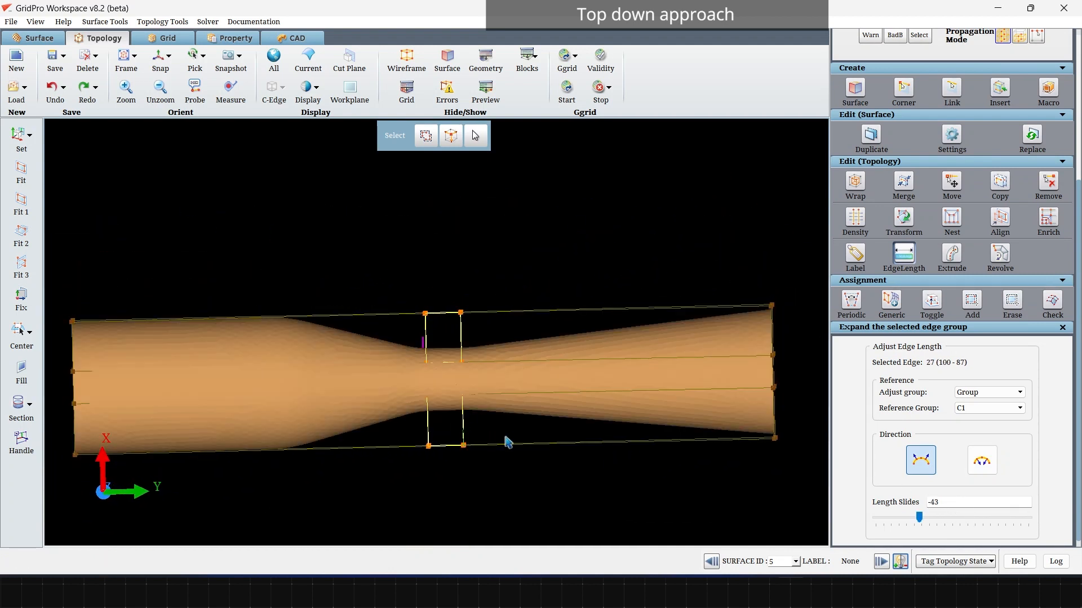
middle_click_drag(463, 431, 440, 354)
scroll(441, 353, "up", 4)
middle_click_drag(804, 398, 818, 427)
left_click_drag(920, 517, 898, 515)
scroll(488, 460, "down", 4)
left_click_drag(488, 460, 456, 45)
left_click_drag(162, 442, 498, 347)
scroll(498, 346, "up", 5)
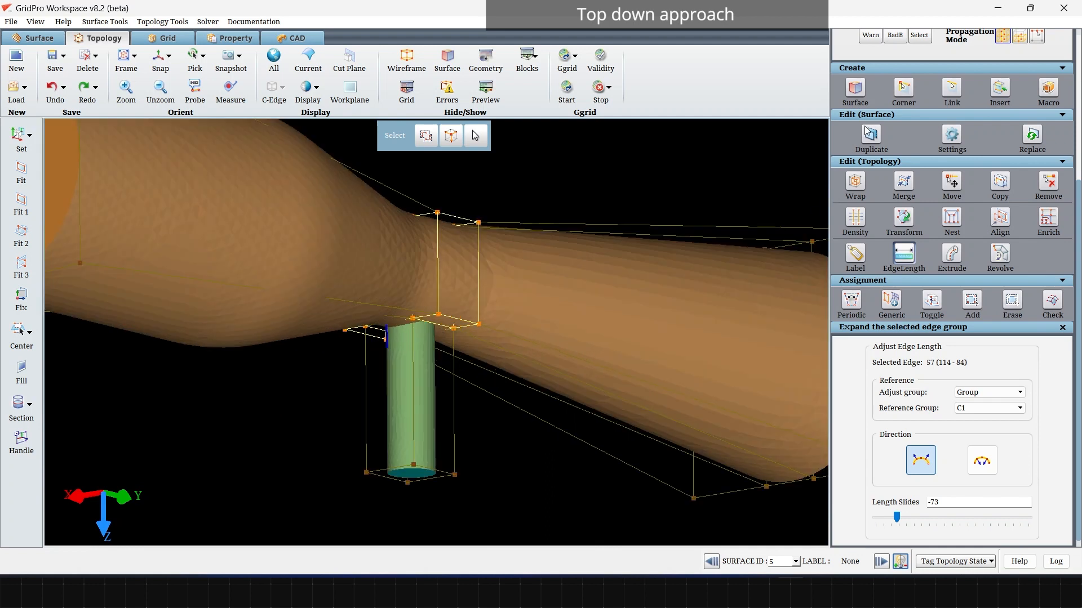
scroll(865, 129, "up", 4)
left_click(866, 157)
scroll(567, 312, "down", 5)
left_click_drag(567, 312, 613, 339)
scroll(323, 368, "up", 2)
right_click(335, 311)
left_click(377, 378)
type("2")
left_click(511, 311)
left_click_drag(644, 385, 338, 394)
scroll(295, 441, "up", 6)
left_click_drag(294, 440, 362, 125)
key("ctrl+z")
scroll(340, 343, "down", 3)
left_click_drag(362, 225, 410, 444)
scroll(409, 444, "up", 6)
right_click(426, 412)
left_click(451, 476)
left_click(512, 306)
right_click(465, 443)
left_click(507, 506)
left_click(513, 312)
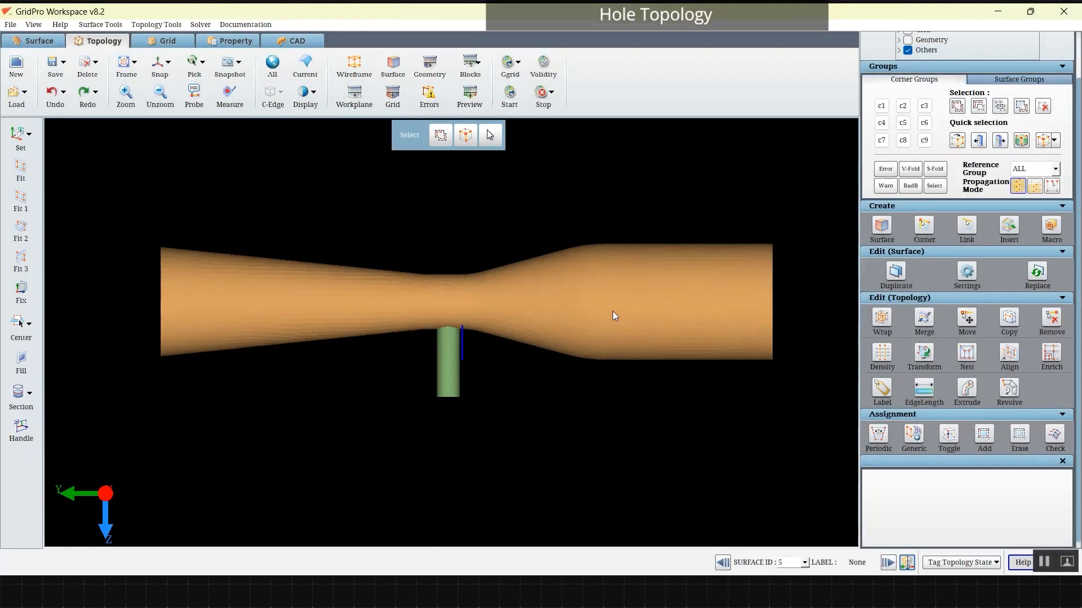
Step: Step through the surfaces with only the current one displayed to identify their ids, and display all of them again
left_click_drag(613, 314, 518, 316)
left_click(888, 562)
left_click(887, 563)
left_click(887, 562)
left_click(305, 66)
left_click(887, 562)
left_click(888, 562)
left_click(887, 563)
left_click(298, 78)
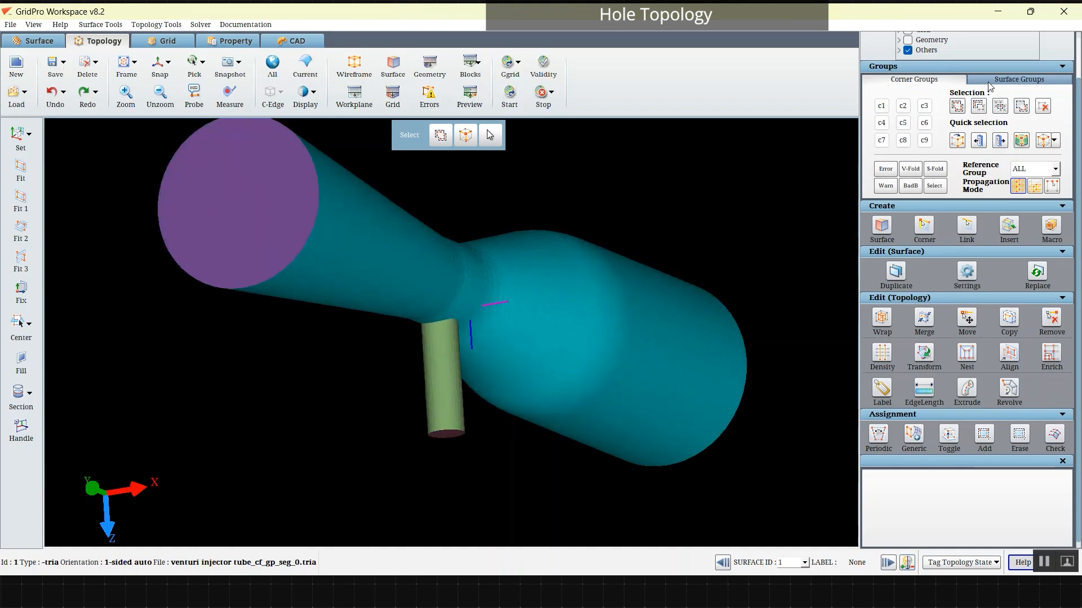
Step: Add the side tube's cylindrical surface to surface group s2
left_click(1018, 79)
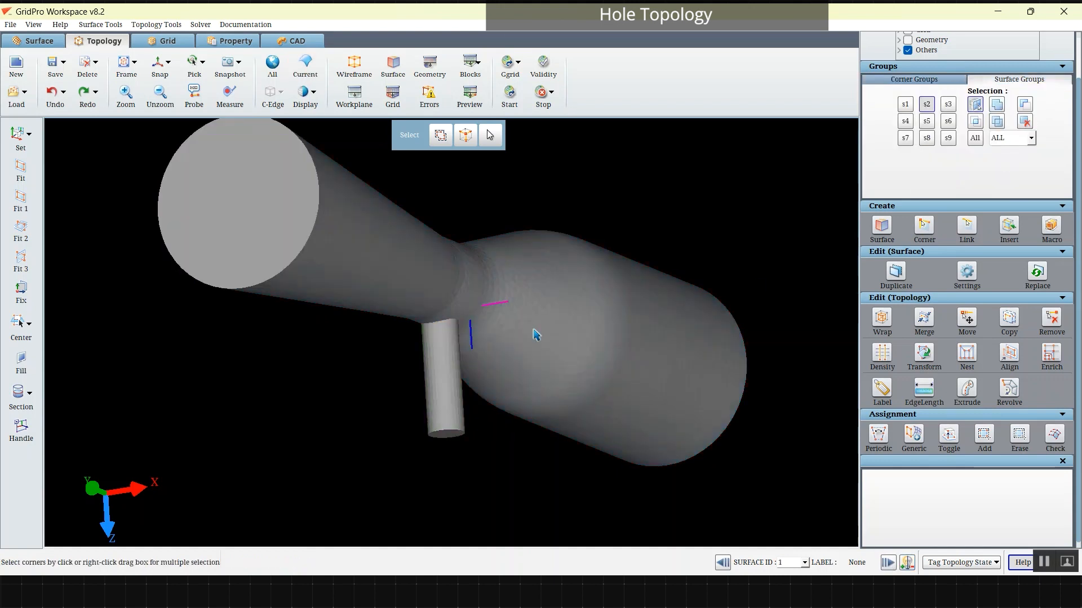
left_click(428, 375)
left_click_drag(566, 245, 248, 320)
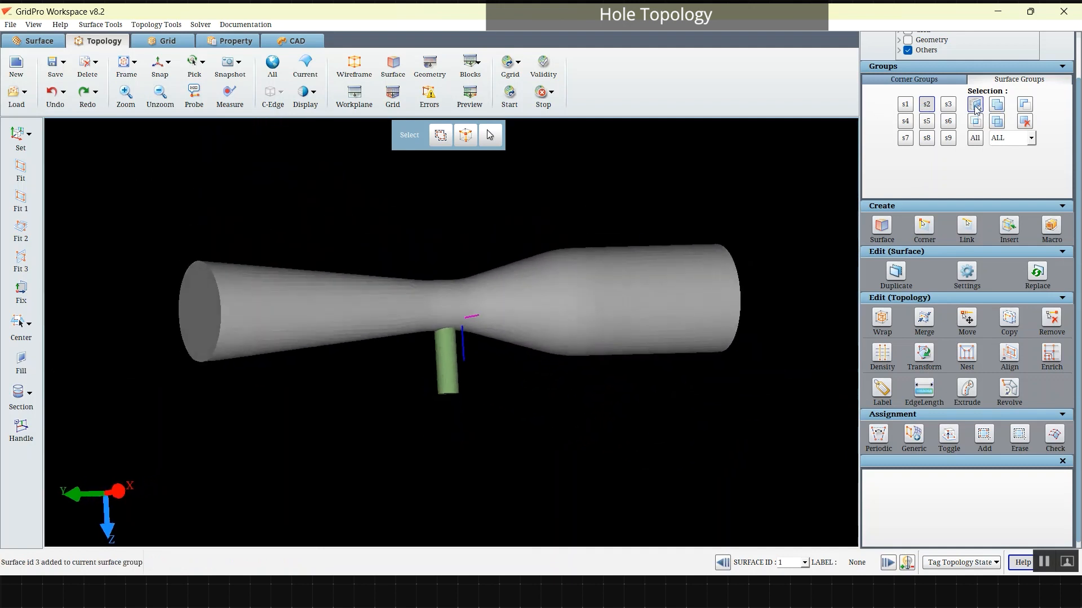
left_click(932, 105)
Step: Open the hole topology tool, choose the 1 sided hole type, and set the top surface by id to 1
left_click_drag(366, 393, 339, 388)
left_click(150, 74)
left_click(141, 25)
left_click(156, 92)
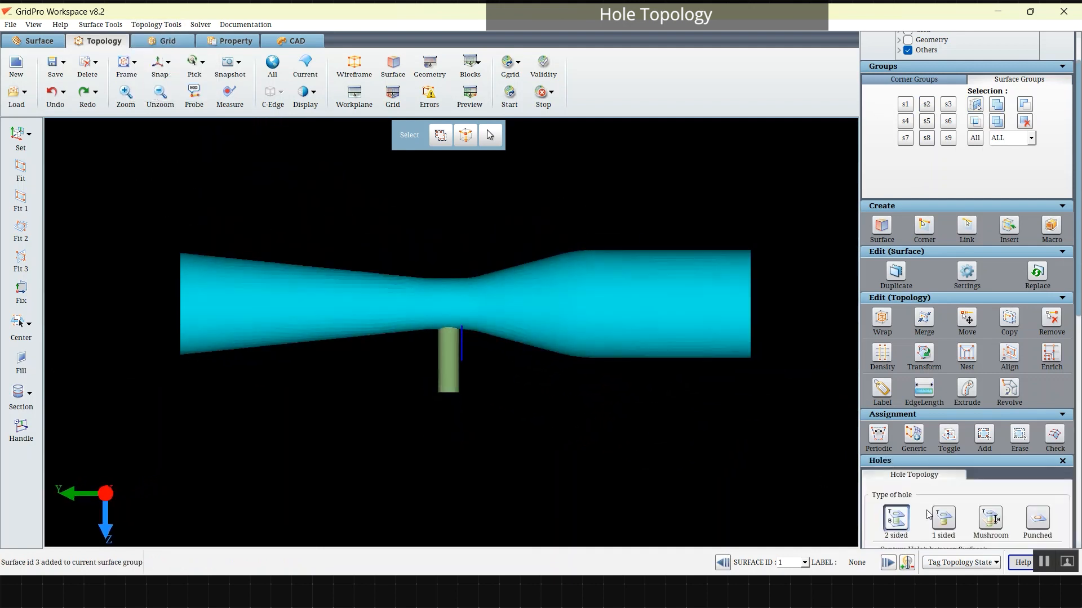
scroll(922, 499, "down", 8)
scroll(923, 278, "down", 1)
left_click(943, 216)
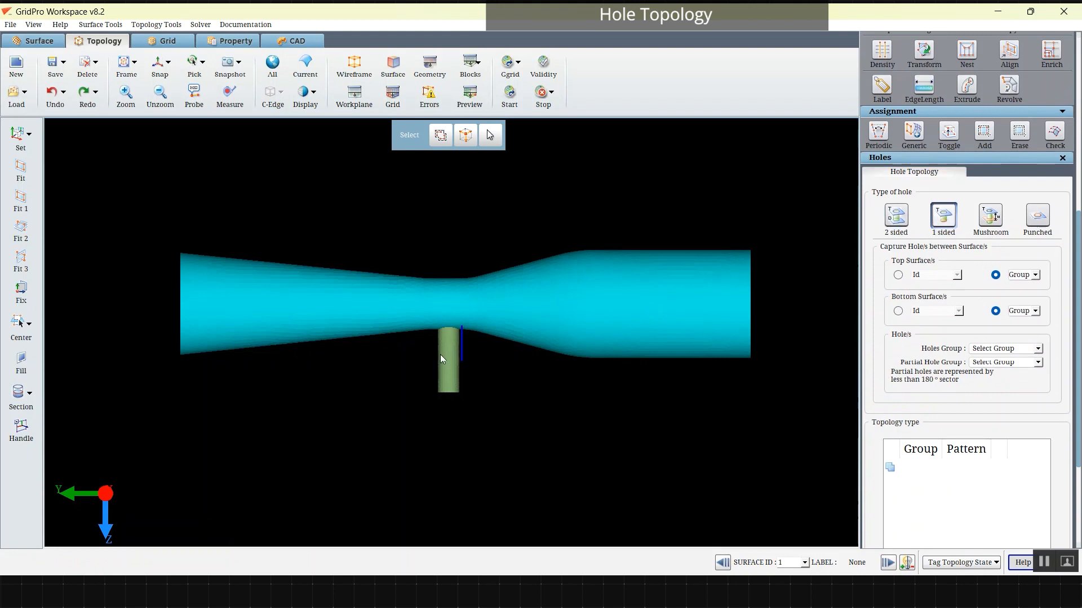
scroll(472, 292, "up", 3)
left_click(898, 275)
left_click(909, 302)
Step: Set the hole's bottom surface to id 5, the main tube wall, and the holes group to s2
left_click(900, 311)
scroll(516, 236, "down", 3)
left_click_drag(516, 214, 527, 62)
scroll(470, 395, "up", 5)
right_click(467, 477)
left_click(498, 346)
left_click(954, 311)
left_click(923, 350)
left_click(1036, 349)
left_click(987, 373)
scroll(1018, 426, "down", 3)
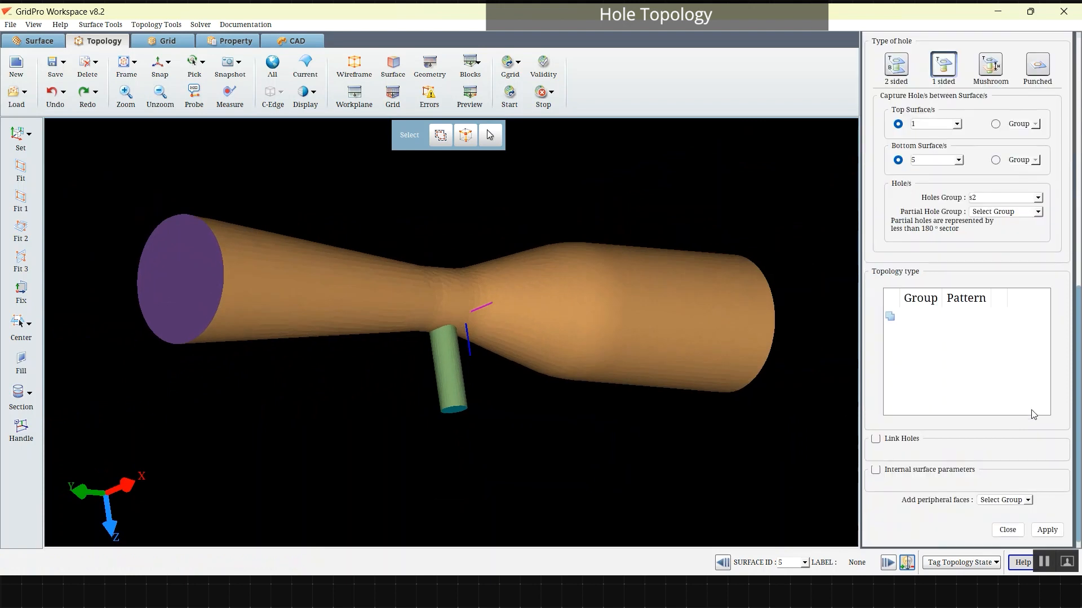
Step: Add corner group c9 as the peripheral faces, generate the 1 sided hole topology, and close the hole tool
left_click(1008, 500)
left_click(980, 569)
left_click(1046, 530)
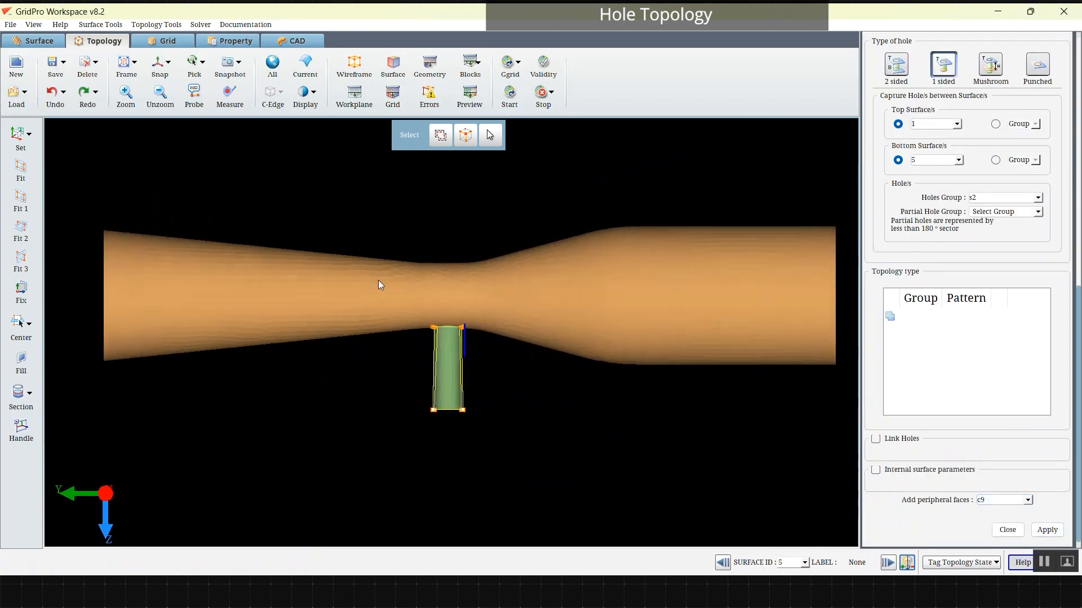
right_click(588, 261)
left_click(1001, 528)
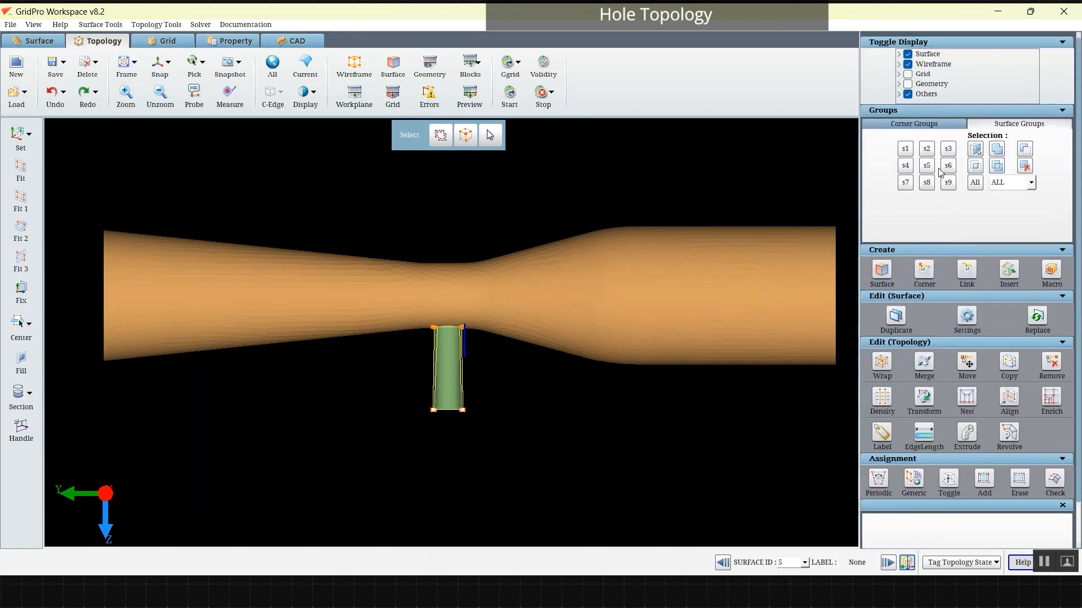
Step: Make corner group c9 current, show the workplane in a side view along the X axis, and section the model
left_click(921, 127)
left_click(925, 185)
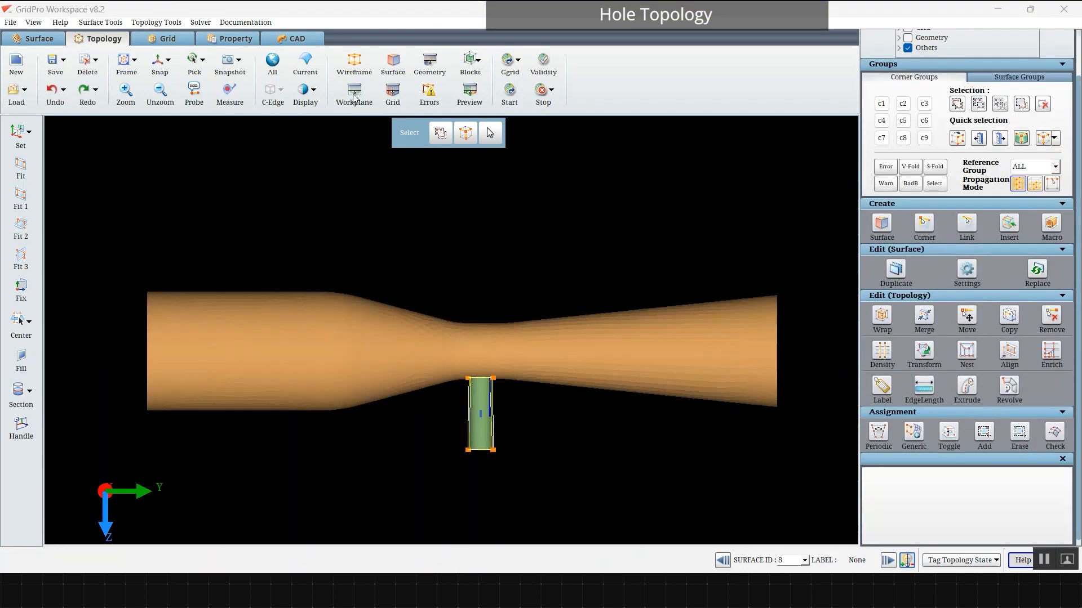
left_click(355, 100)
left_click(29, 132)
left_click(31, 167)
left_click(31, 393)
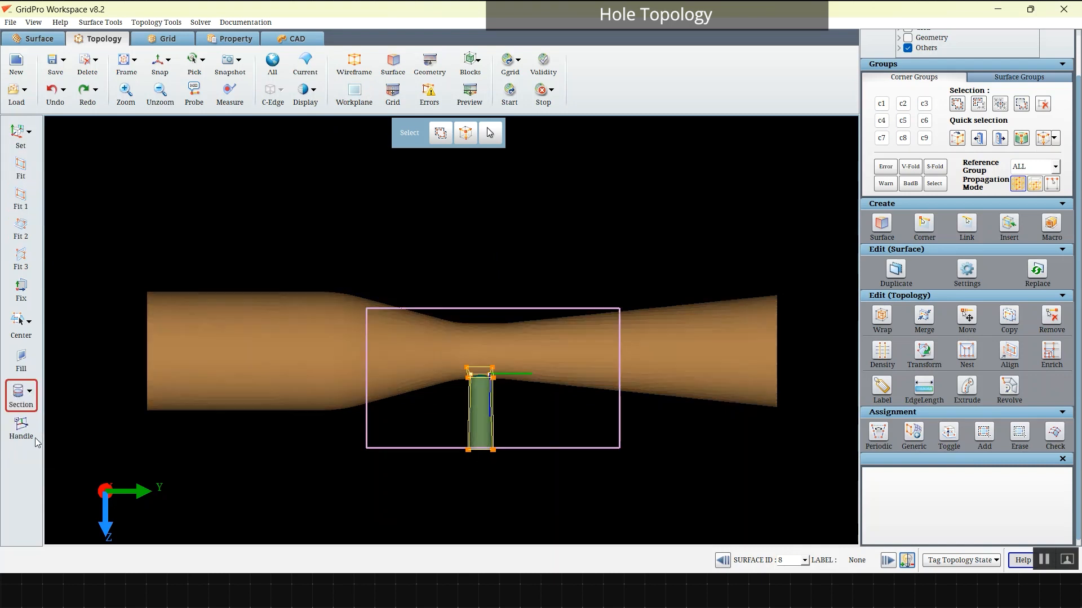
Step: Examine the c9 hole blocks where the side tube meets the main tube
scroll(567, 404, "up", 6)
middle_click_drag(567, 404, 584, 346)
left_click_drag(583, 346, 647, 388)
scroll(647, 388, "up", 3)
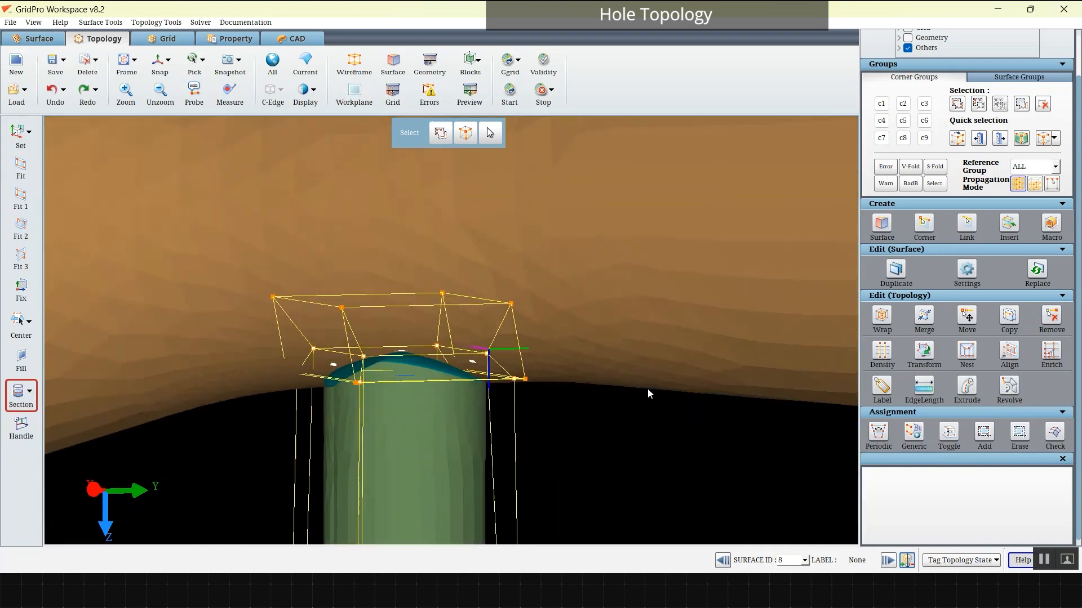
left_click(924, 138)
scroll(389, 383, "up", 4)
left_click_drag(544, 388, 488, 420)
scroll(485, 415, "down", 7)
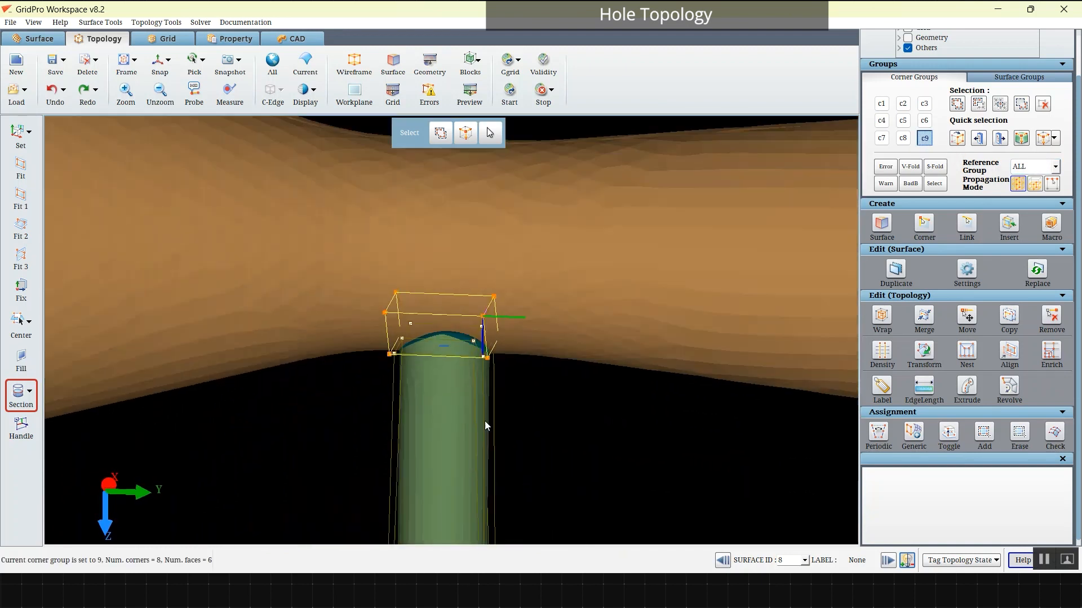
Step: Group the four top corners of the hole block in c1 and wrap their face into the main tube at 100 percent
left_click(160, 63)
scroll(357, 238, "down", 2)
scroll(357, 239, "down", 5)
middle_click_drag(490, 288, 482, 310)
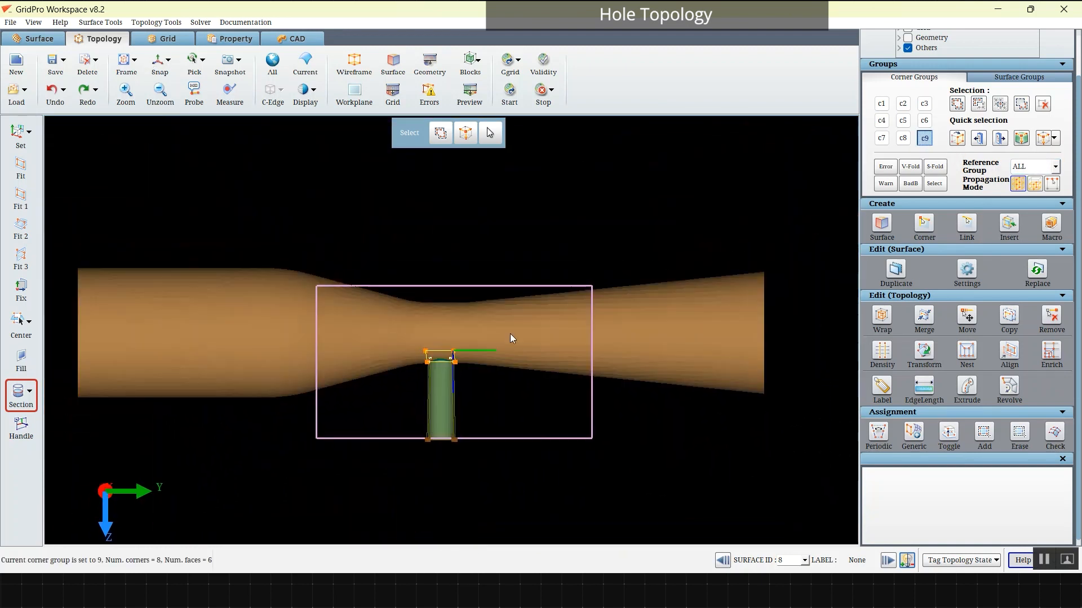
scroll(584, 301, "up", 6)
middle_click_drag(586, 299, 605, 237)
left_click(883, 103)
left_click(957, 106)
left_click(924, 139)
left_click(1000, 104)
right_click_drag(315, 273, 530, 344)
left_click(882, 315)
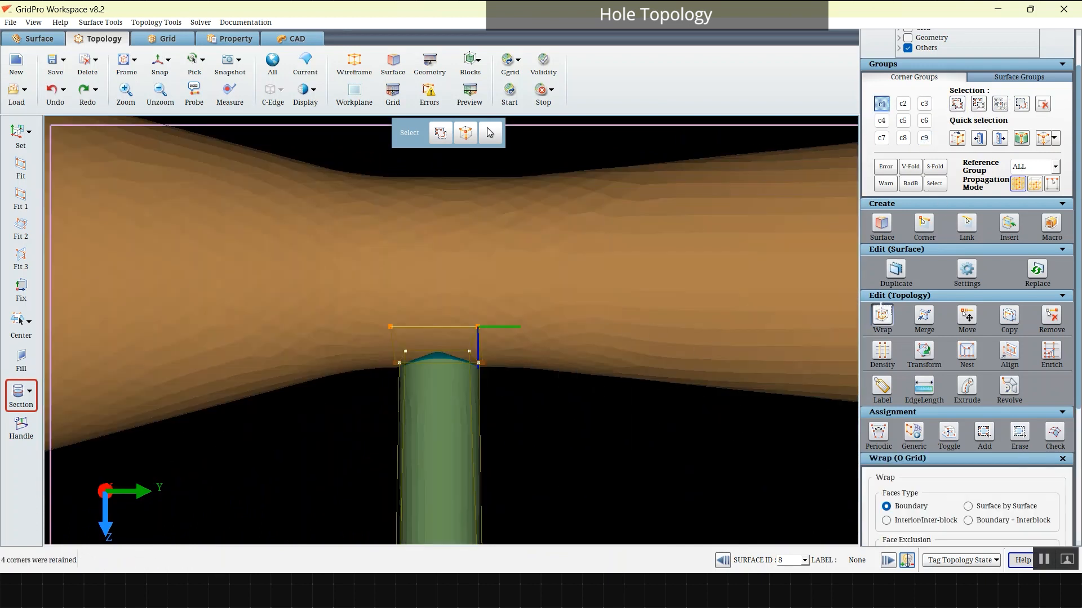
scroll(992, 423, "down", 5)
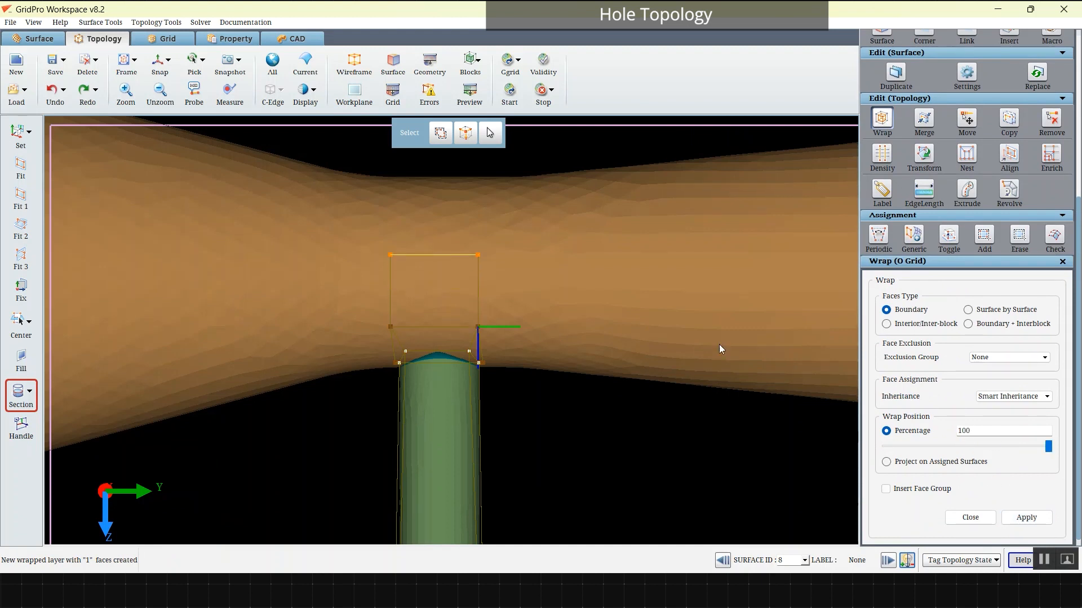
Step: Clear corner group c1 and regroup in it the junction block corners facing the main tube's diverging end
scroll(953, 131, "up", 3)
left_click(1043, 109)
left_click(958, 109)
left_click_drag(452, 230, 508, 284)
scroll(512, 289, "up", 5)
scroll(954, 522, "down", 2)
scroll(955, 522, "down", 2)
Step: Try to wrap the grouped junction faces at a wrap position of 97 percent
scroll(621, 376, "down", 5)
left_click_drag(621, 376, 529, 375)
left_click(158, 62)
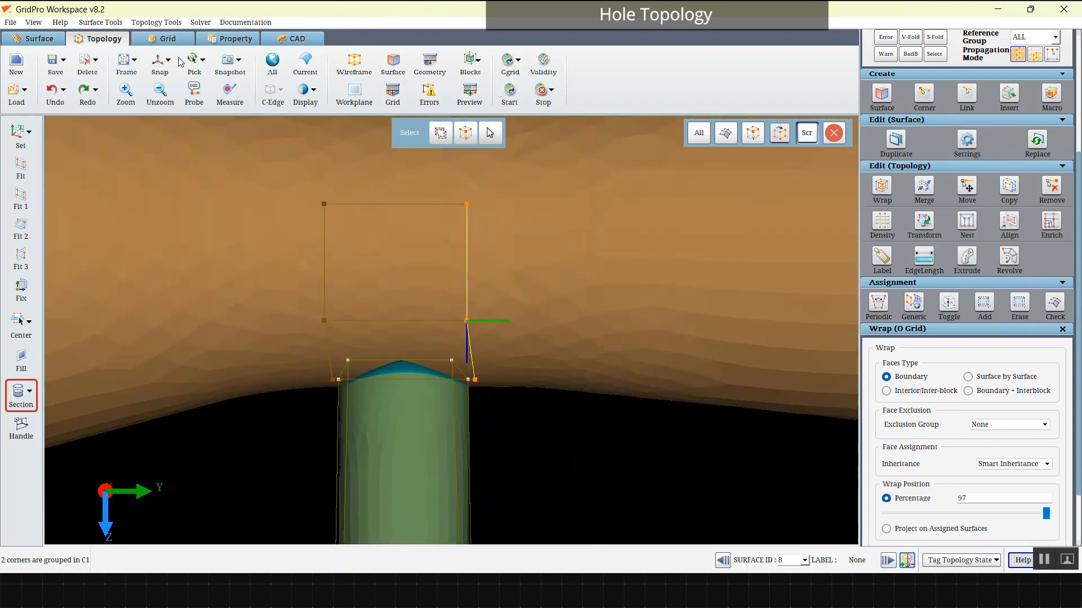
scroll(936, 434, "down", 2)
left_click(1026, 518)
Step: Make the diverging end's surface 2 current and copy the grouped wireframe onto it, linked to the parent faces
scroll(651, 358, "down", 3)
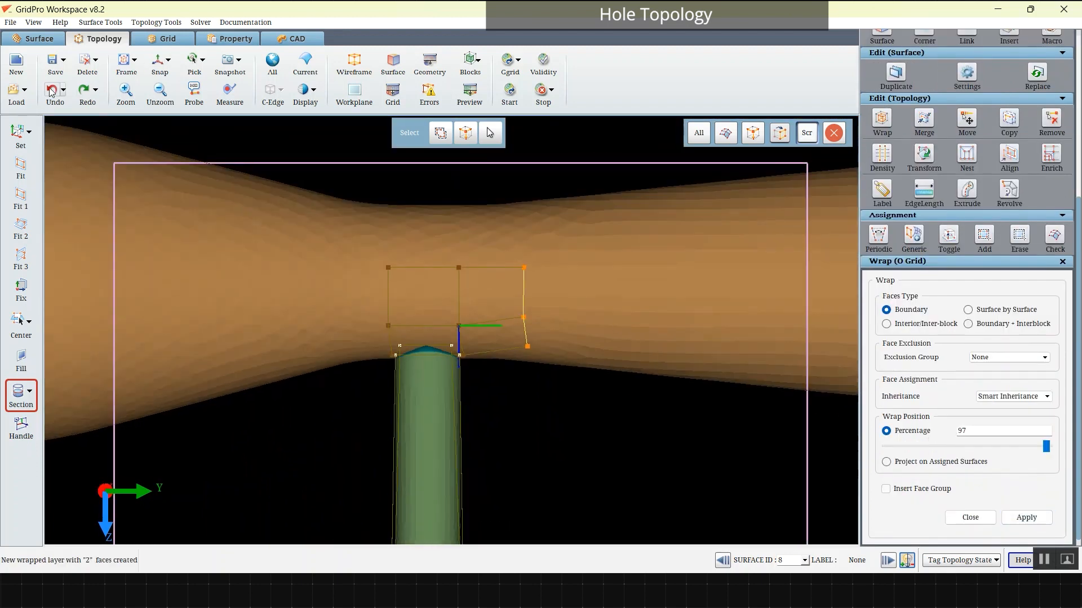
left_click(1008, 119)
scroll(566, 320, "down", 3)
left_click_drag(566, 320, 581, 332)
scroll(581, 331, "down", 3)
right_click(701, 317)
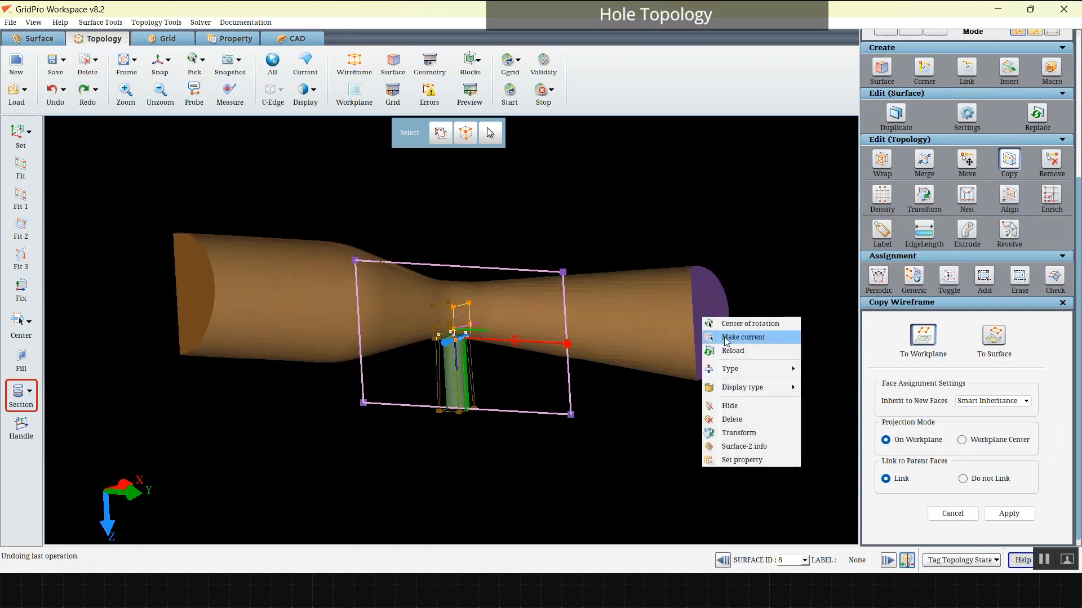
left_click(732, 338)
left_click_drag(588, 245, 541, 261)
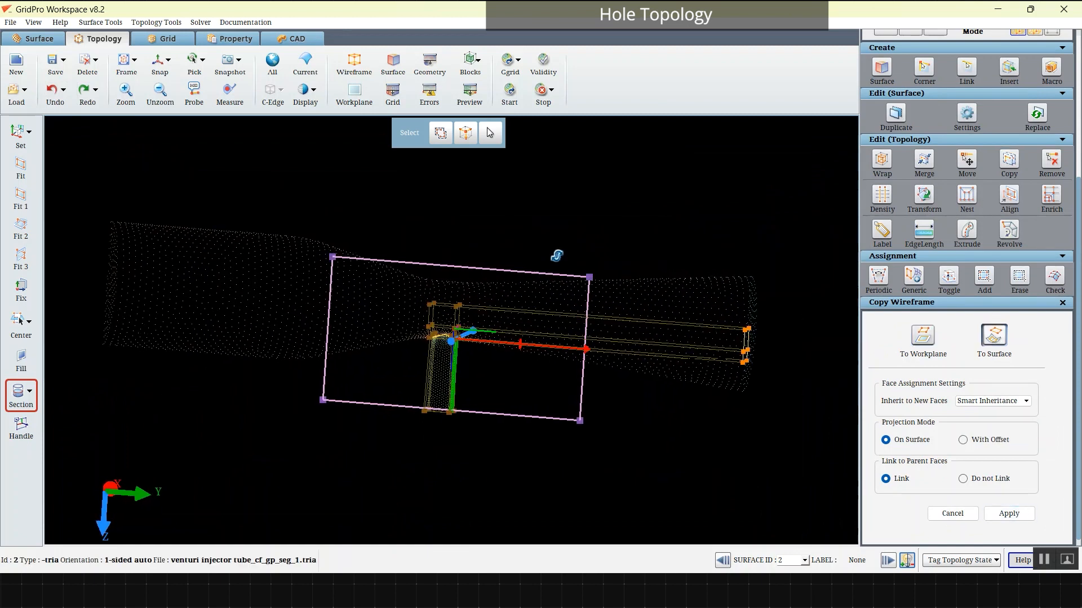
Step: Clear corner group c1 and regroup in it the junction block corners facing the main tube's wide straight end
left_click(160, 61)
scroll(450, 327, "up", 5)
scroll(995, 140, "up", 5)
left_click(1040, 120)
left_click(957, 116)
left_click_drag(341, 308, 487, 385)
left_click(1000, 117)
left_click_drag(342, 293, 360, 402)
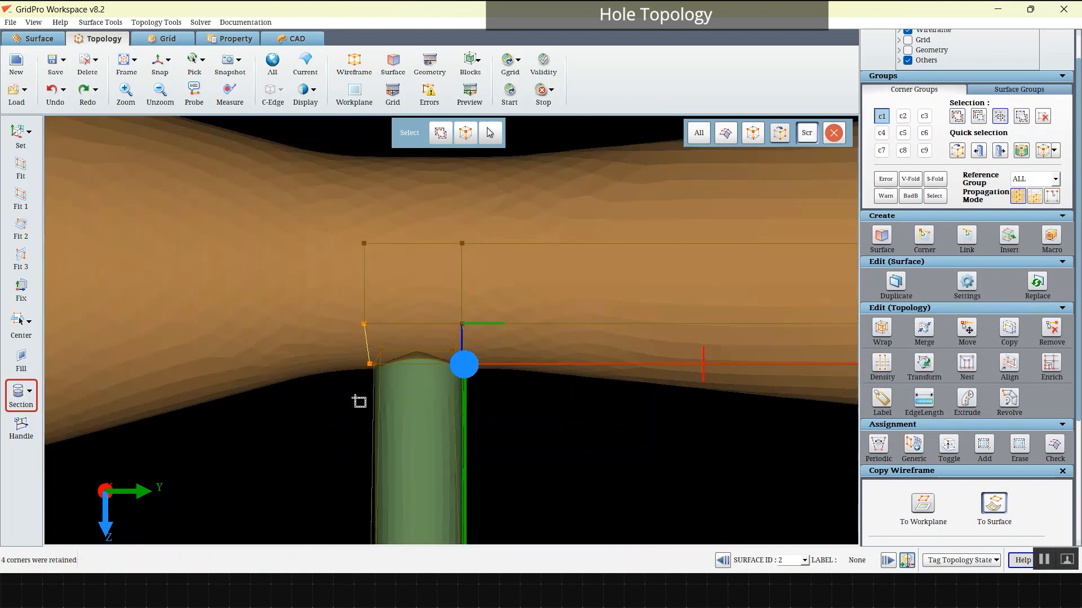
scroll(462, 333, "up", 5)
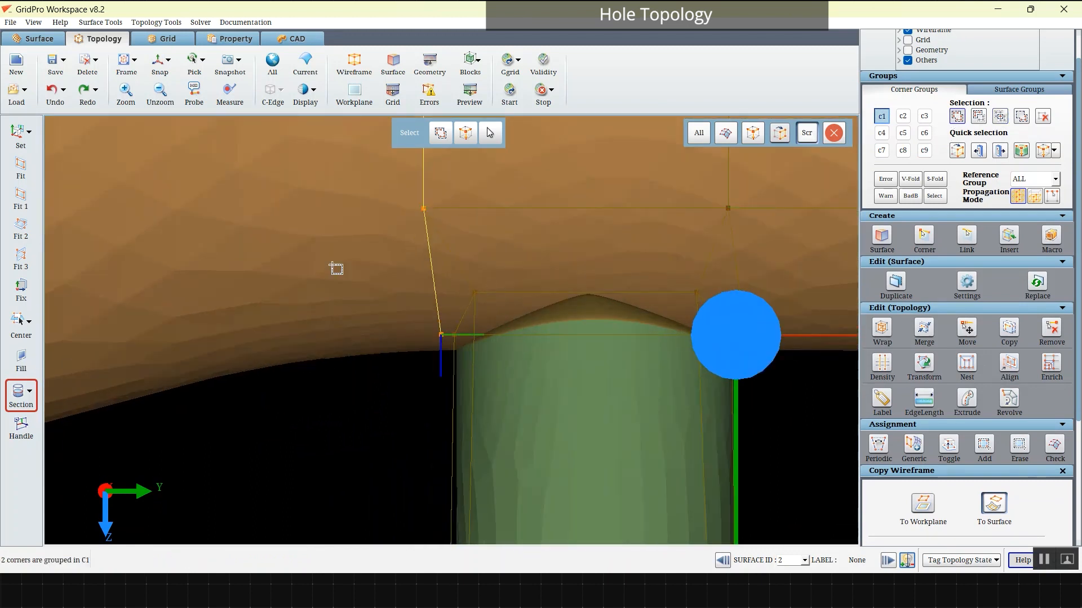
Step: Copy the grouped wireframe onto surface 4 at the wide end of the main tube, linked to the parent faces
scroll(435, 332, "down", 10)
scroll(353, 310, "down", 1)
left_click(232, 309)
left_click(1004, 329)
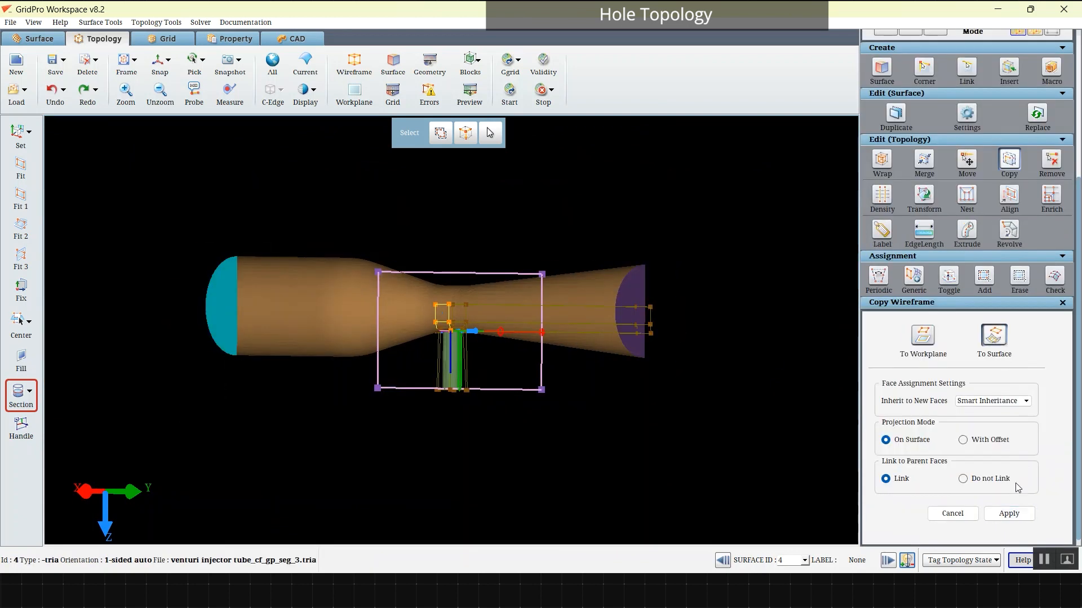
left_click_drag(524, 343, 421, 339)
left_click(159, 63)
scroll(1013, 266, "up", 5)
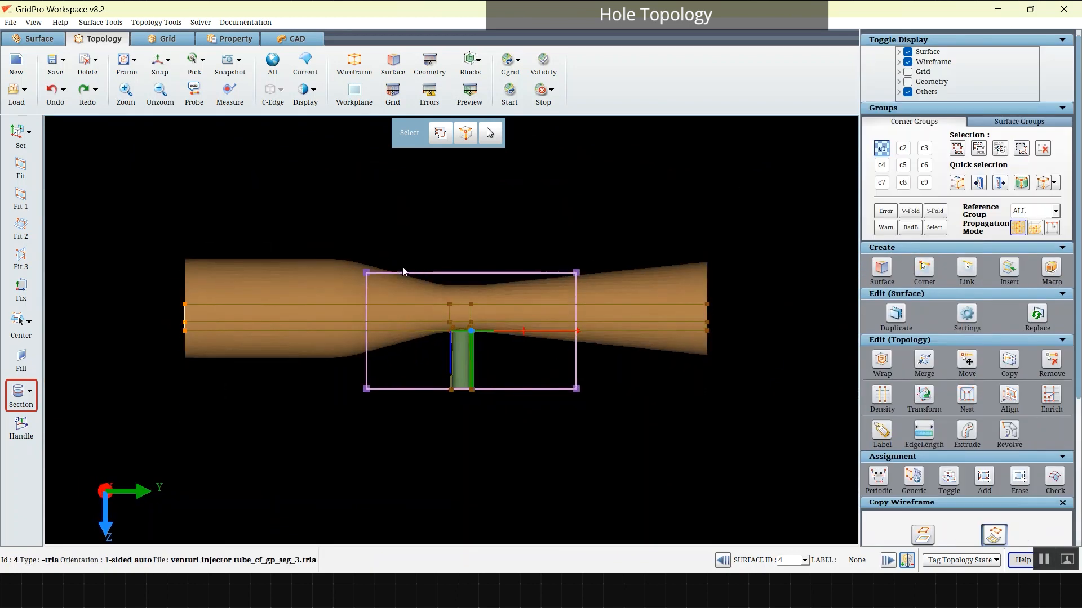
Step: Insert a sheet across the crosswise edges of the main tube's blocks
left_click_drag(507, 321, 662, 346)
scroll(353, 381, "up", 4)
left_click_drag(351, 380, 284, 366)
right_click(274, 282)
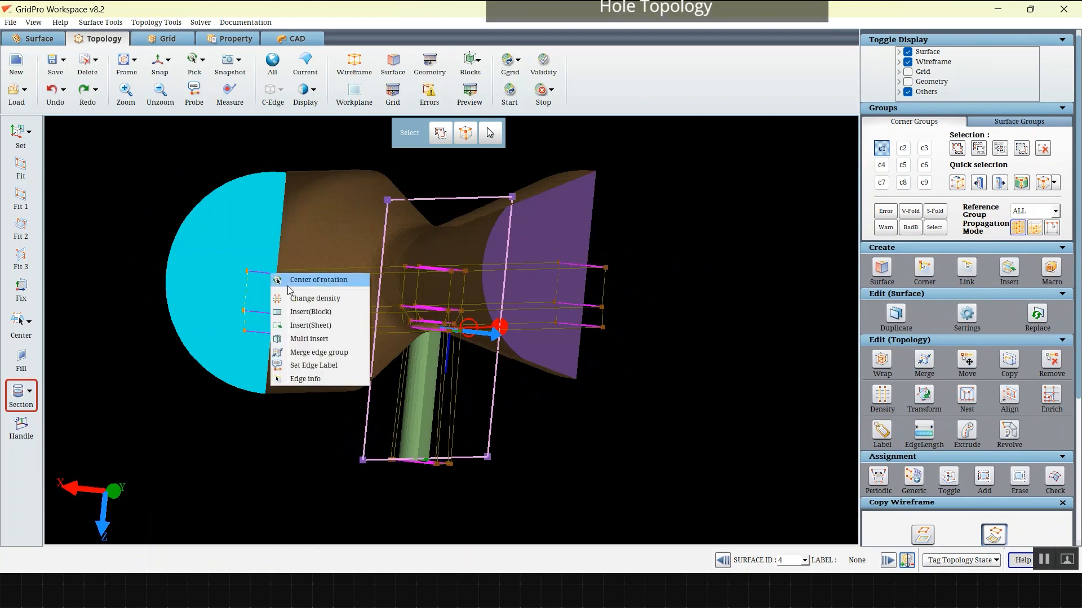
left_click(315, 325)
left_click_drag(316, 329, 603, 274)
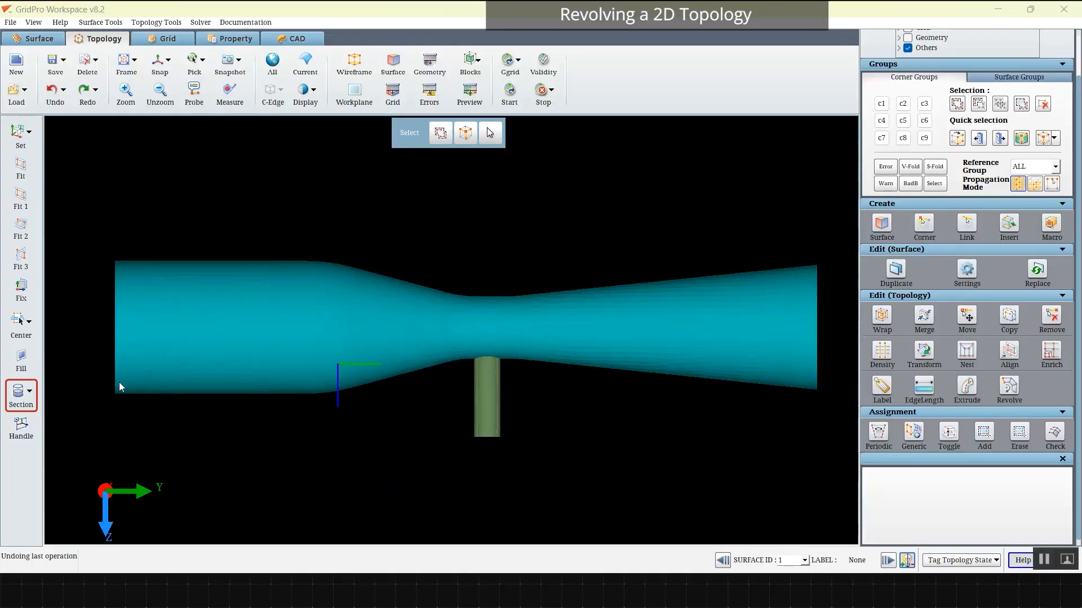
Step: Create five corners on the workplane along the main tube's lower wall and link them into a chain
key("c")
middle_click_drag(192, 385, 192, 398)
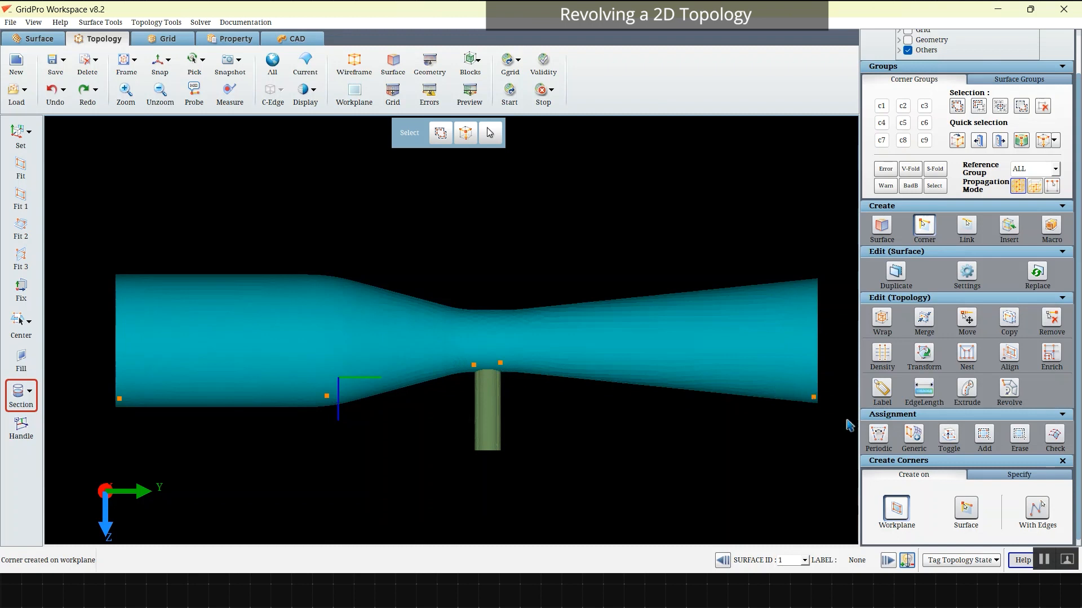
left_click(967, 226)
Step: Group the linked wall corners in c1 and wrap them toward the tube's axis with a wrap position of -3 percent
left_click(882, 106)
left_click(957, 106)
right_click_drag(116, 266, 828, 501)
left_click(878, 320)
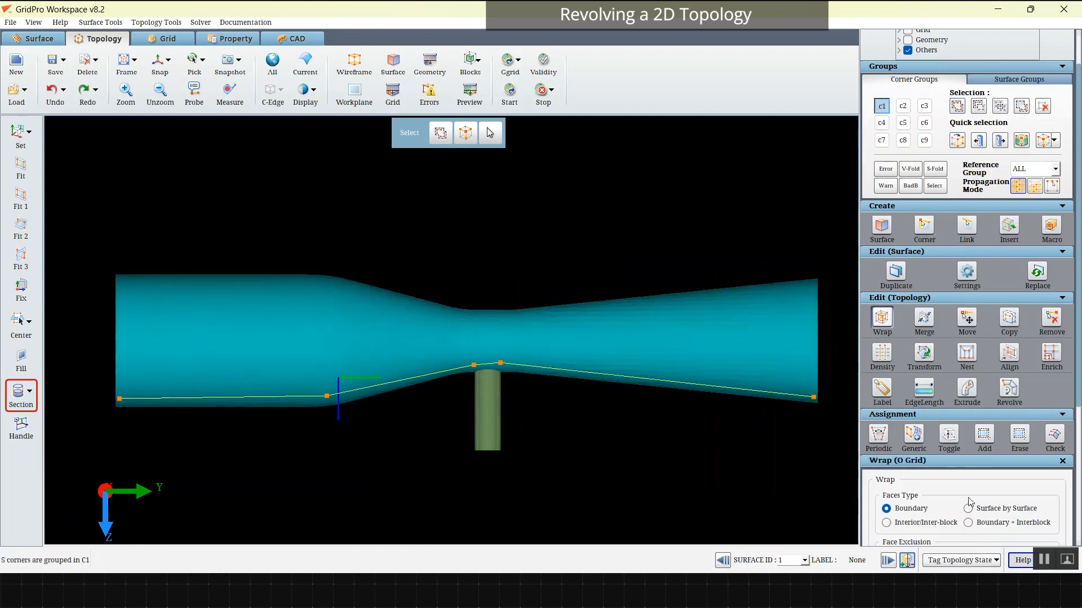
scroll(969, 501, "down", 6)
left_click(1027, 517)
left_click(541, 290)
left_click_drag(964, 449, 963, 450)
left_click_drag(730, 414, 268, 351)
scroll(267, 350, "down", 3)
left_click(159, 60)
scroll(580, 285, "up", 4)
scroll(580, 286, "down", 2)
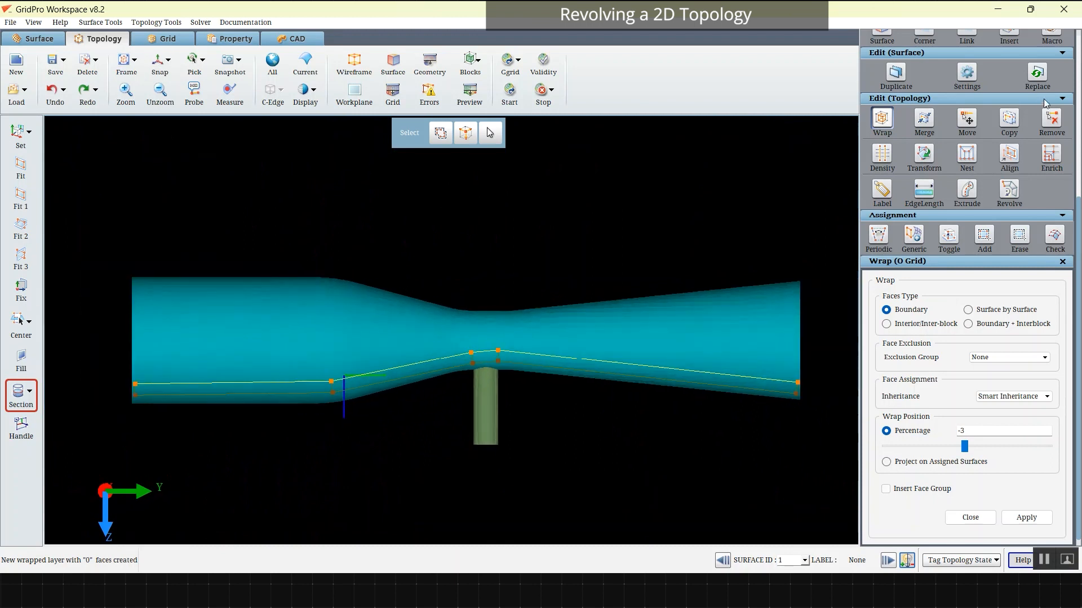
Step: Revolve the ALL group as Circular with Core about the origin's Y axis with 8 copies, using C1 as core input
left_click(1009, 192)
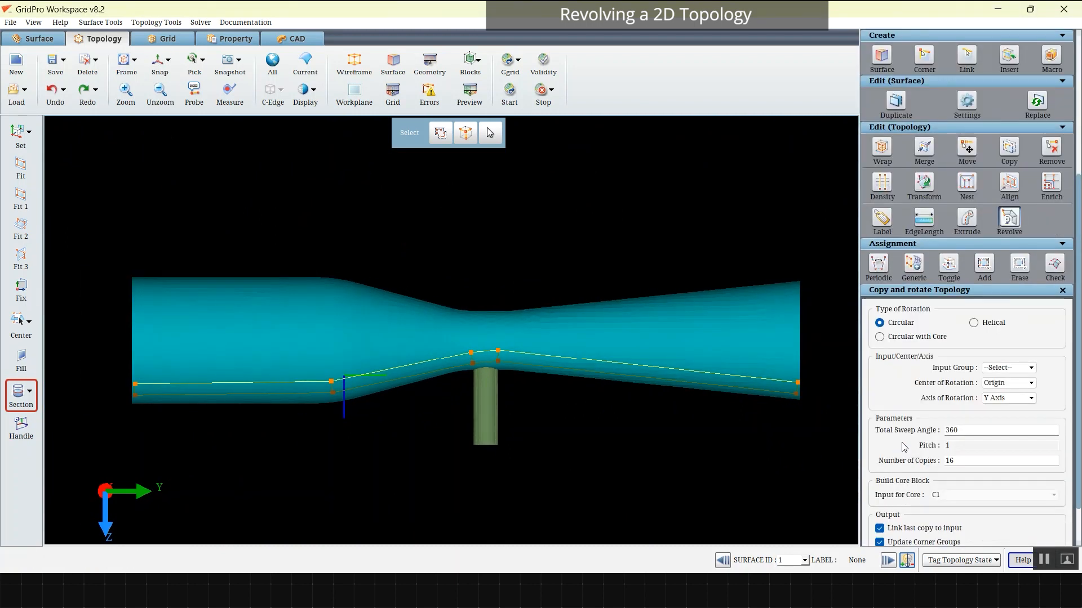
left_click(909, 337)
left_click(1016, 308)
left_click(997, 336)
left_click(1006, 311)
left_click(992, 317)
left_click(990, 313)
left_click(1001, 326)
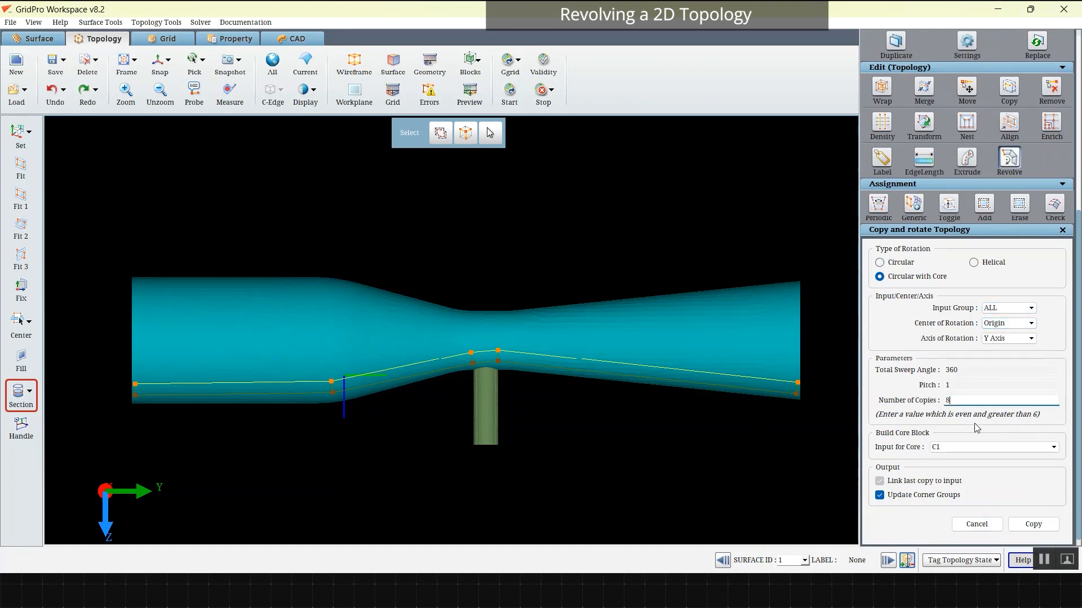
left_click(949, 451)
left_click(952, 457)
Step: Group in c2 the throat block corners lying directly beneath the side tube
scroll(974, 112, "up", 3)
scroll(1000, 243, "down", 3)
left_click_drag(345, 333, 646, 394)
right_click_drag(646, 394, 793, 508)
right_click_drag(684, 369, 560, 375)
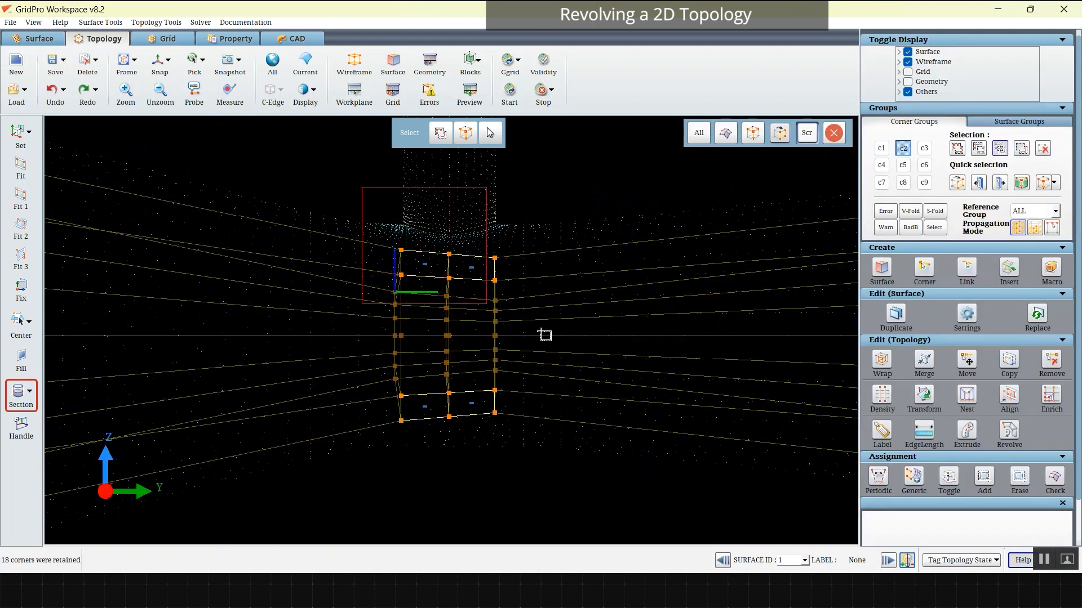
left_click_drag(599, 187, 362, 350)
mouse_move(362, 353)
left_mouse_down()
mouse_move(343, 396)
mouse_move(307, 360)
mouse_move(394, 313)
mouse_move(459, 340)
mouse_move(468, 401)
left_mouse_up()
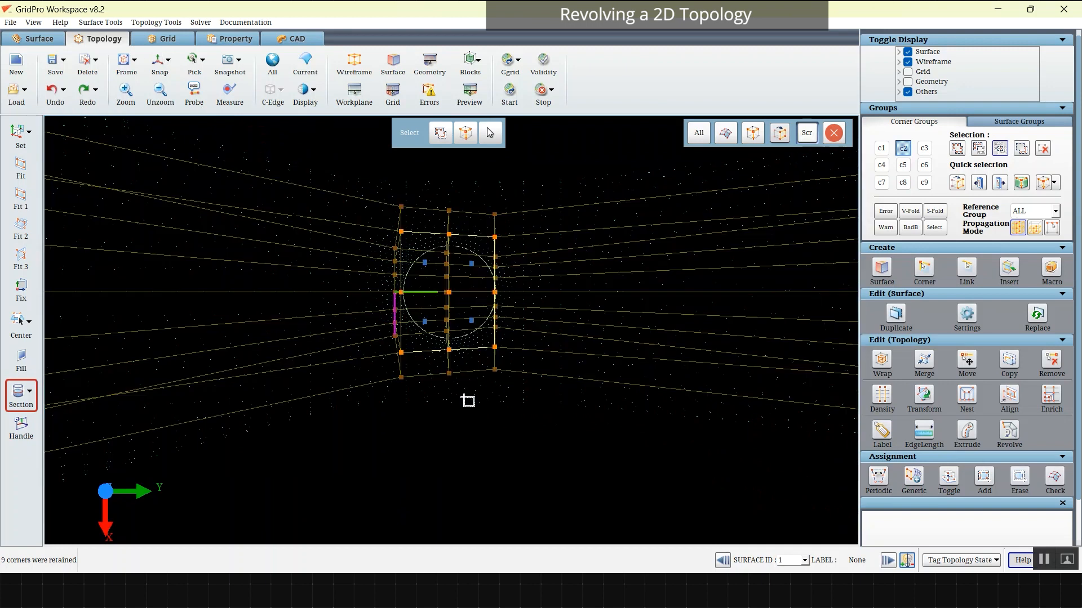
Step: Set the reference group to GROUP and check the isolated c2 blocks beneath the side tube
left_click(1016, 216)
left_click(1028, 226)
mouse_move(307, 516)
left_mouse_down()
mouse_move(304, 469)
mouse_move(641, 397)
mouse_move(246, 361)
mouse_move(442, 372)
mouse_move(477, 364)
left_mouse_up()
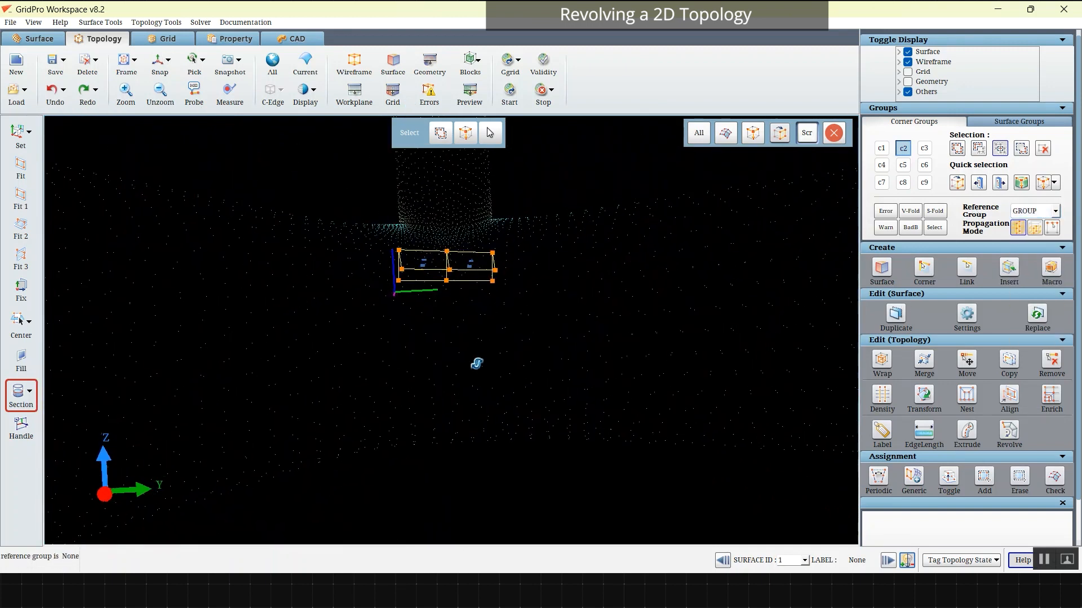
mouse_move(537, 250)
left_mouse_down()
mouse_move(235, 398)
mouse_move(525, 332)
left_mouse_up()
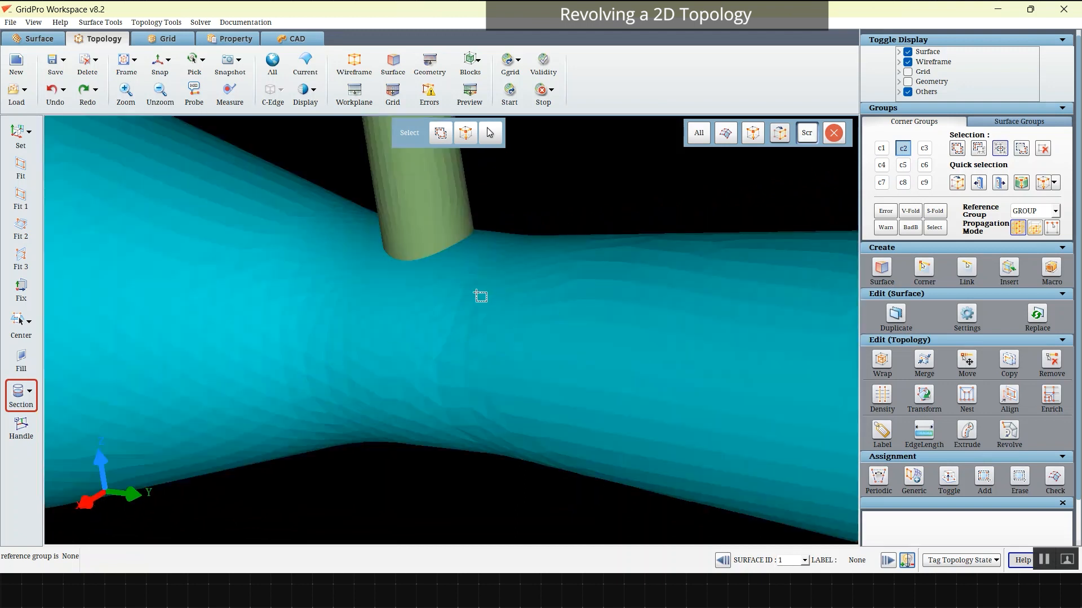
Step: Make the side tube's end surface current and copy the c2 wireframe onto it, linked to the parent faces
scroll(476, 293, "down", 5)
left_click_drag(476, 292, 498, 298)
right_click(419, 194)
left_click(458, 217)
left_click(1009, 362)
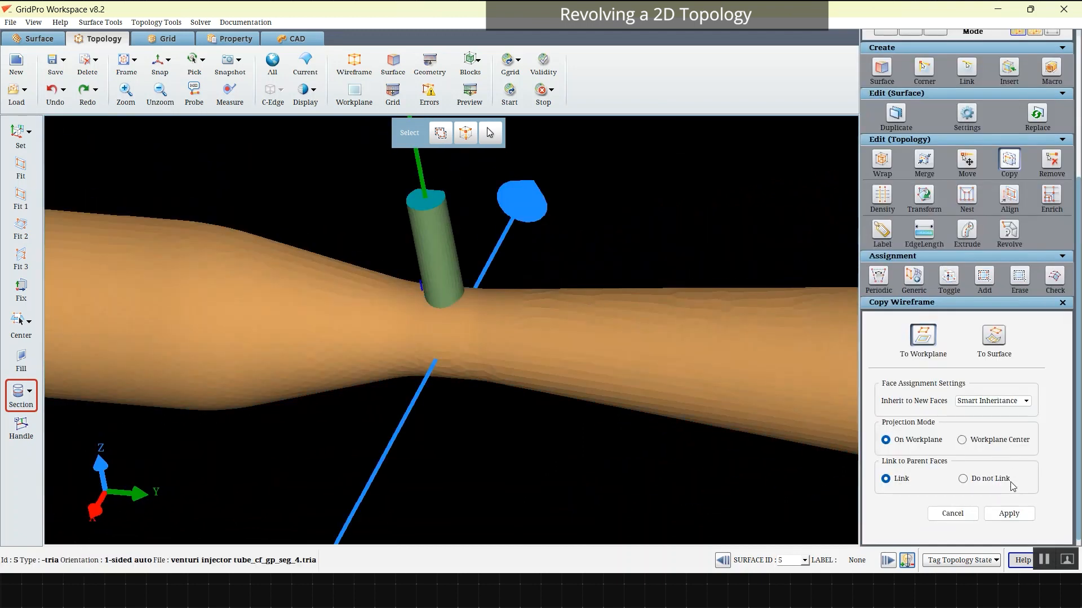
left_click(1008, 513)
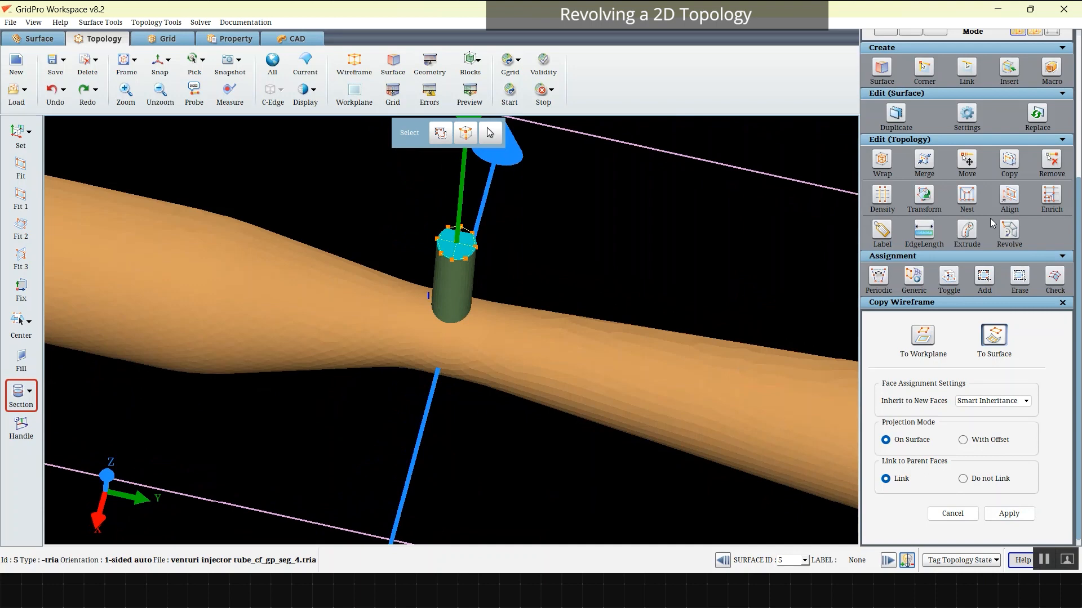
Step: Preview the block faces with the surfaces hidden and examine the junction between side tube and main tube
left_click_drag(361, 293, 164, 283)
left_click(470, 90)
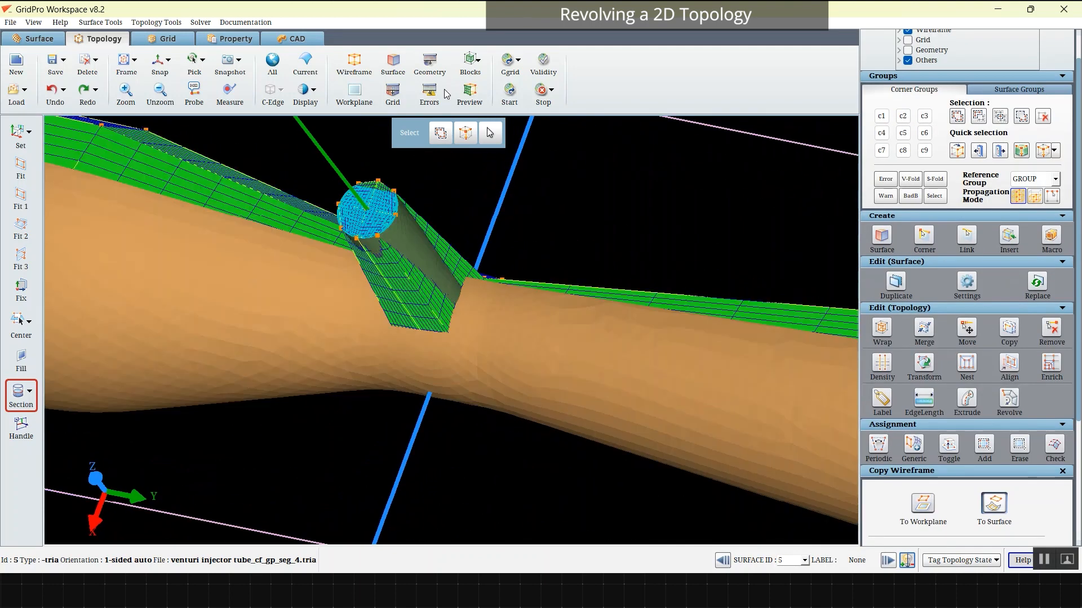
left_click(387, 66)
scroll(399, 237, "down", 5)
left_click_drag(398, 237, 552, 124)
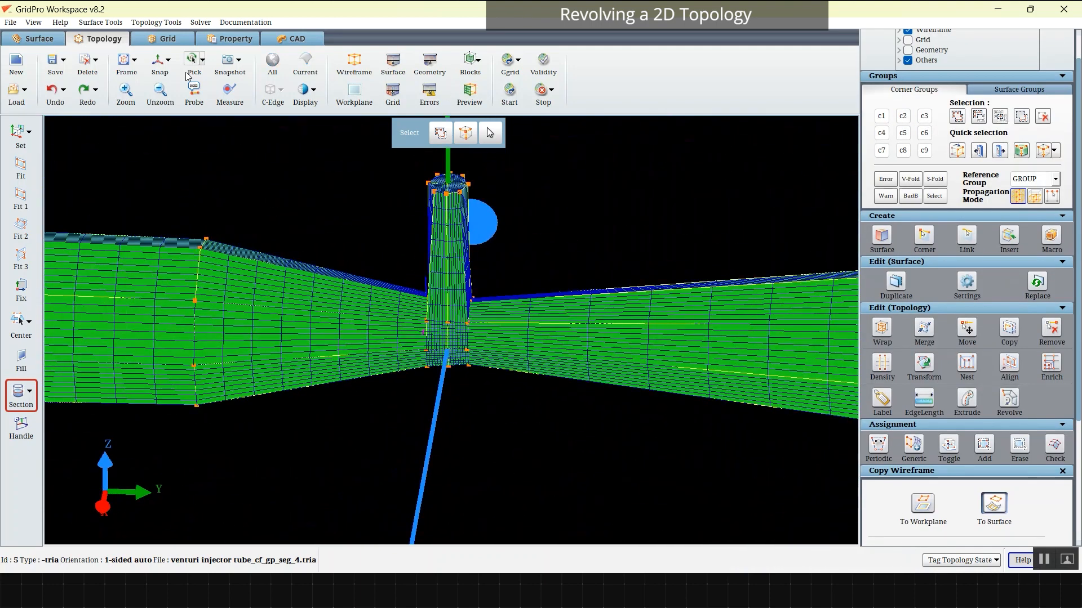
left_click(159, 63)
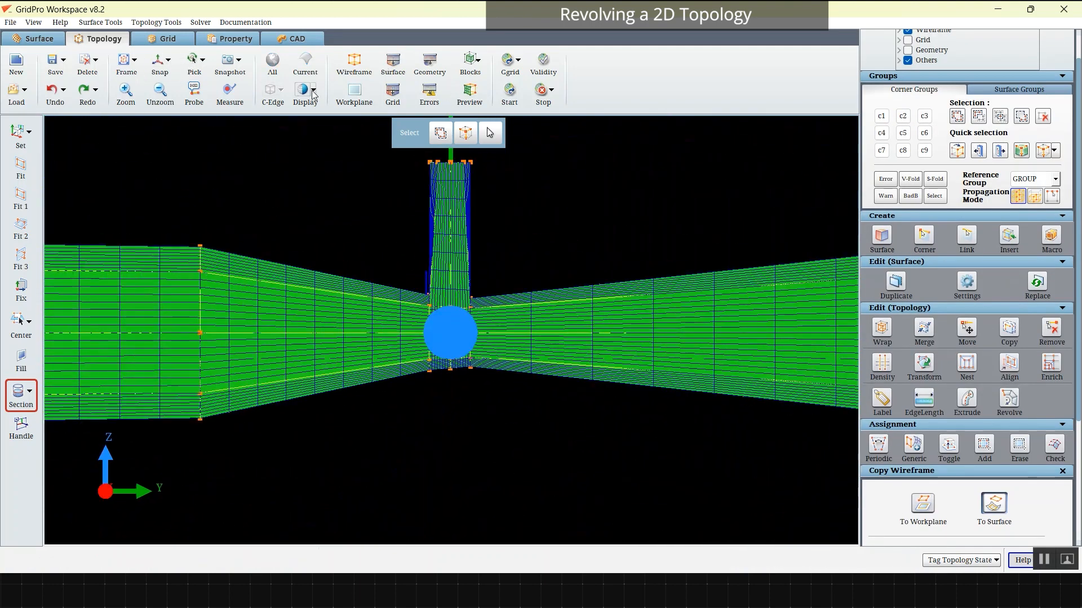
left_click(470, 100)
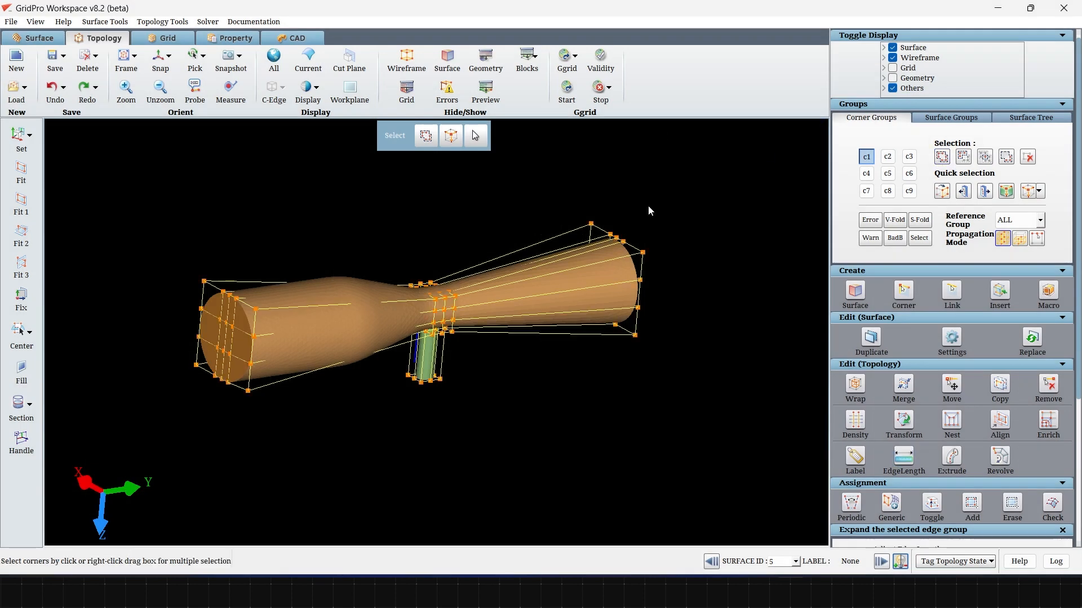
Step: Remove corners at the main tube's ends from corner group c1
left_click(958, 162)
left_click_drag(414, 421, 490, 434)
scroll(539, 434, "up", 5)
mouse_move(417, 271)
left_mouse_down()
mouse_move(500, 243)
mouse_move(541, 271)
mouse_move(430, 241)
left_mouse_up()
mouse_move(379, 248)
right_mouse_down()
mouse_move(489, 301)
mouse_move(377, 269)
right_mouse_up()
left_click_drag(377, 268, 682, 325)
Step: Add the missing corners around the throat and side tube to corner group c1
left_click(937, 161)
left_click_drag(409, 369, 710, 332)
scroll(490, 299, "up", 3)
left_click_drag(473, 332, 418, 376)
mouse_move(420, 211)
right_mouse_down()
mouse_move(429, 253)
mouse_move(471, 285)
right_mouse_up()
mouse_move(366, 361)
left_mouse_down()
mouse_move(422, 382)
mouse_move(471, 374)
left_mouse_up()
left_click_drag(276, 278, 226, 475)
Step: Take the unwanted outer corners back out of corner group c1
left_click(963, 157)
right_click_drag(388, 315, 417, 404)
left_click_drag(376, 366, 392, 381)
left_click_drag(473, 338, 507, 271)
Step: Set the reference group for corner selection to GROUP
left_click(1020, 221)
left_click(1011, 242)
right_click_drag(534, 440, 538, 282)
mouse_move(538, 271)
left_mouse_down()
mouse_move(553, 244)
mouse_move(188, 379)
mouse_move(383, 428)
mouse_move(519, 229)
mouse_move(281, 210)
mouse_move(447, 379)
mouse_move(397, 399)
left_mouse_up()
Step: Remove the leftover corners around the throat and side tube from corner group c1
left_click(963, 88)
middle_click_drag(476, 439, 729, 410)
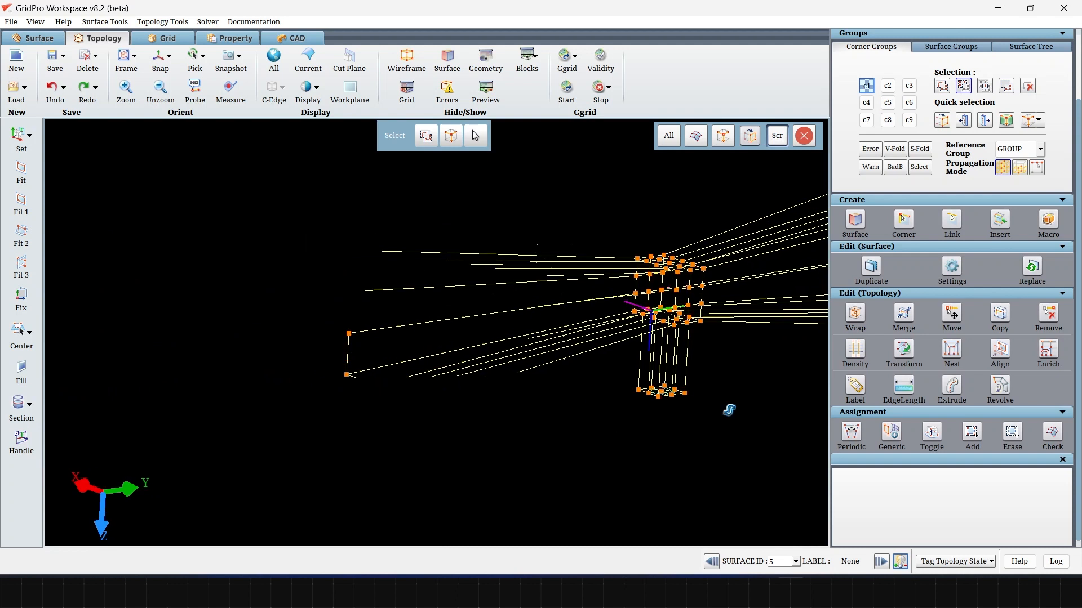
right_click_drag(431, 310, 429, 386)
left_click_drag(328, 272, 398, 395)
middle_click_drag(536, 431, 411, 456)
right_click_drag(417, 448, 431, 366)
left_click_drag(462, 411, 614, 403)
middle_click_drag(704, 390, 464, 437)
right_click_drag(521, 355, 532, 422)
middle_click_drag(552, 445, 587, 437)
right_click_drag(541, 428, 535, 361)
left_click_drag(392, 394, 459, 378)
right_click_drag(458, 304, 458, 361)
mouse_move(451, 316)
left_mouse_down()
mouse_move(454, 249)
mouse_move(455, 287)
left_mouse_up()
middle_click_drag(338, 479, 471, 388)
right_click_drag(469, 360, 468, 429)
left_click_drag(408, 403, 422, 419)
right_click_drag(424, 451, 421, 389)
left_click_drag(417, 507, 416, 479)
Step: Wrap the boundary faces of corner group c1 with Smart Inheritance, set the wrap position to 1 percent and deselect the group
left_click(856, 314)
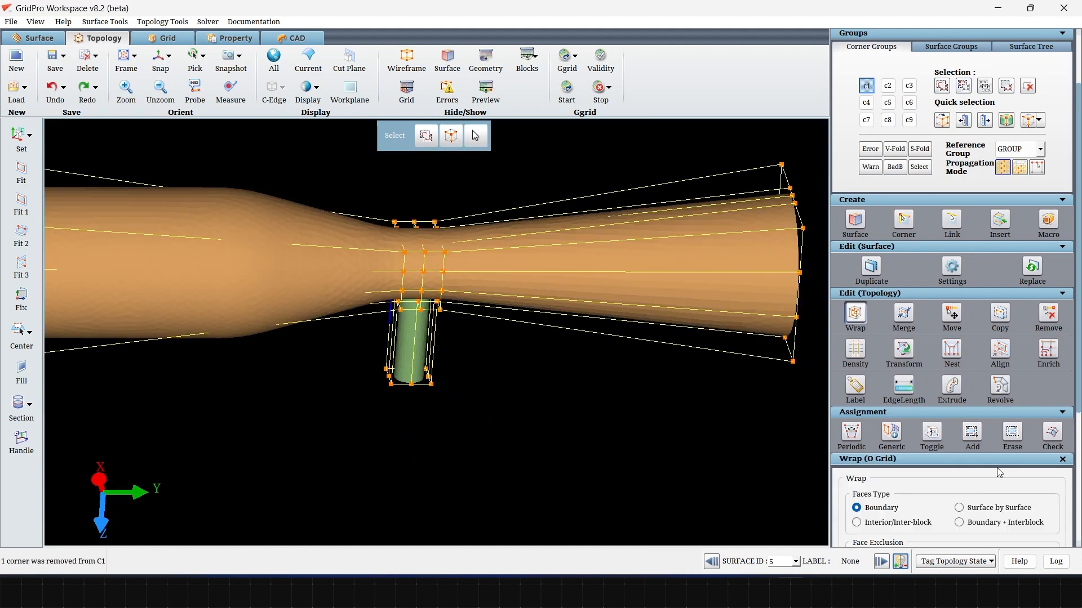
scroll(934, 493, "down", 5)
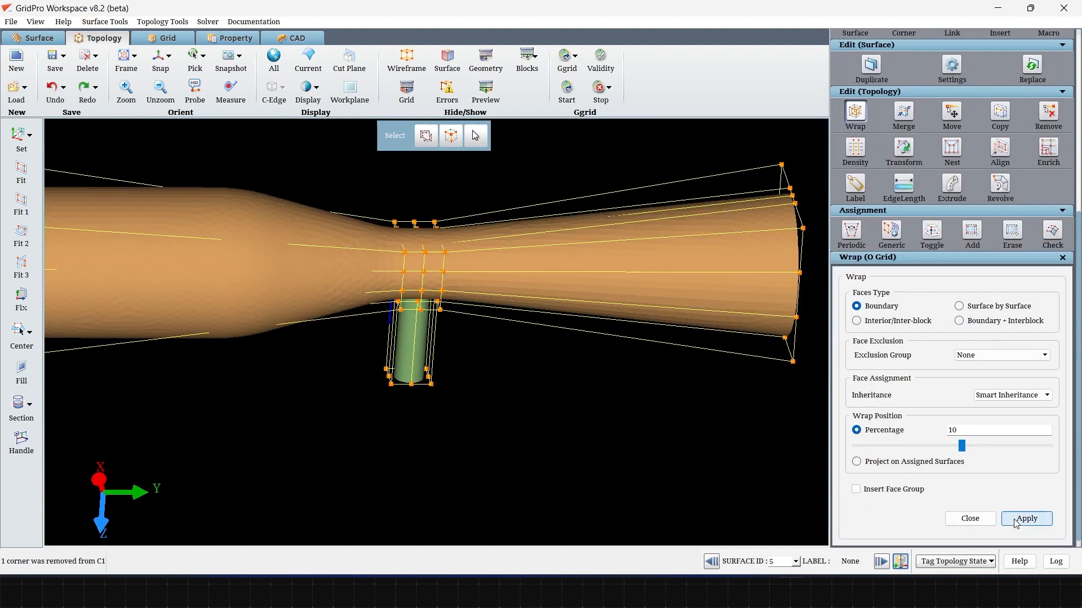
left_click(1026, 518)
left_click_drag(961, 445, 952, 447)
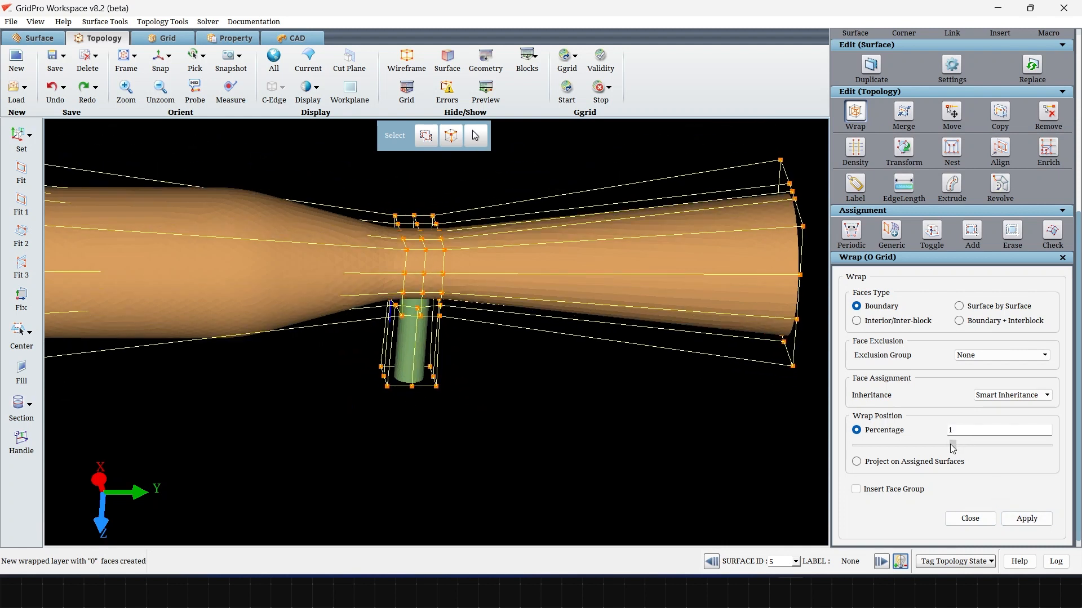
scroll(942, 289, "up", 3)
left_click(867, 83)
Step: Examine the wrapped layer around the throat and side tube from several angles
right_click_drag(489, 445, 488, 394)
left_click_drag(489, 413, 431, 410)
right_click_drag(485, 431, 486, 496)
left_click_drag(487, 500, 519, 378)
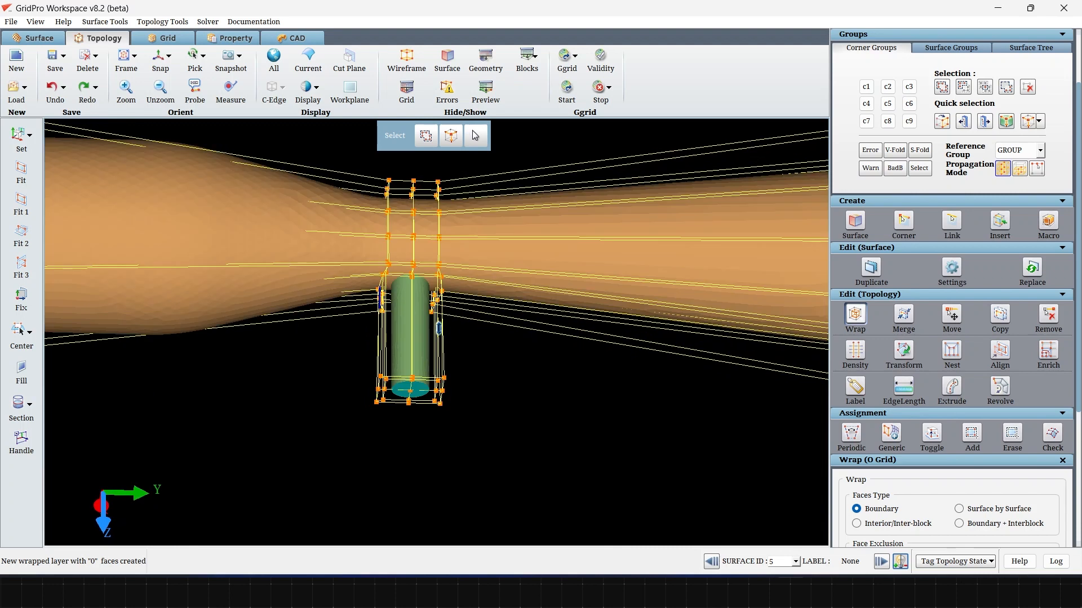
scroll(532, 431, "up", 3)
scroll(538, 438, "down", 3)
left_click_drag(538, 437, 347, 443)
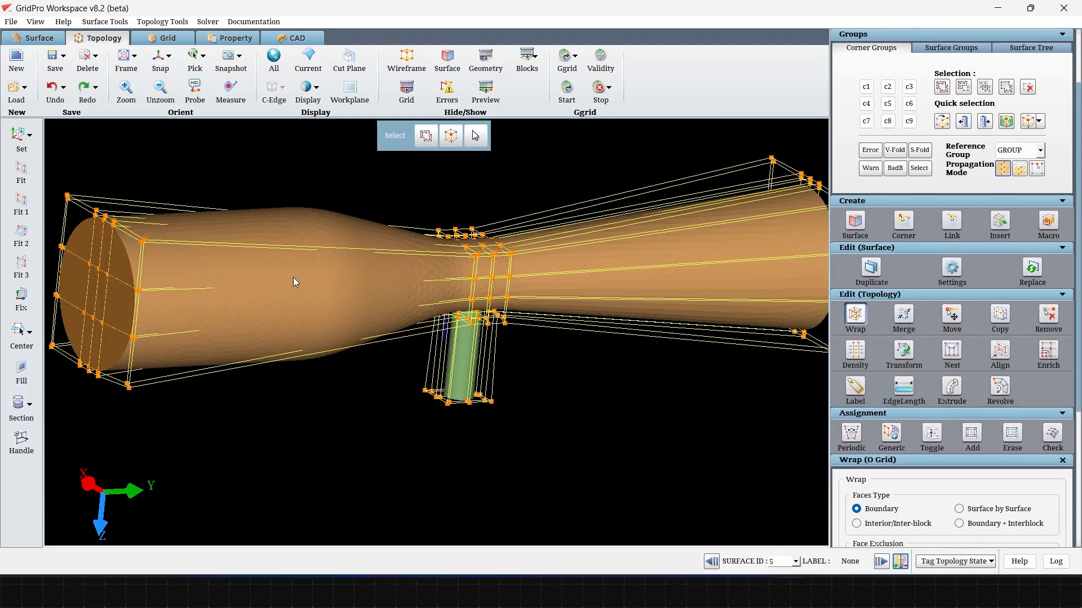
Step: Start a generic face group assignment and assign the main tube's inlet end face group to surface 4
right_click(294, 279)
left_click(338, 296)
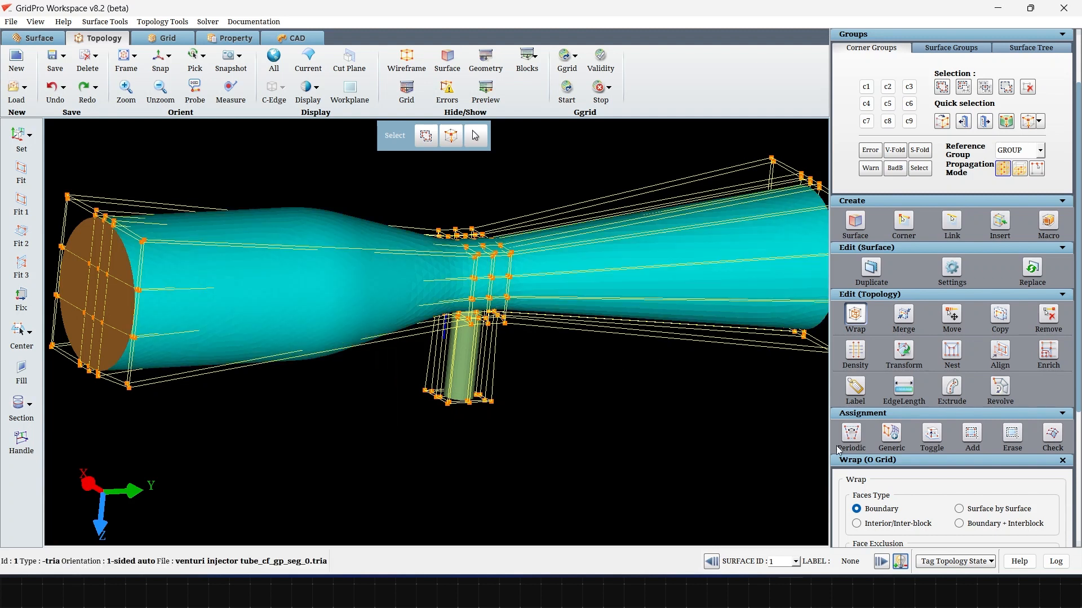
left_click(894, 441)
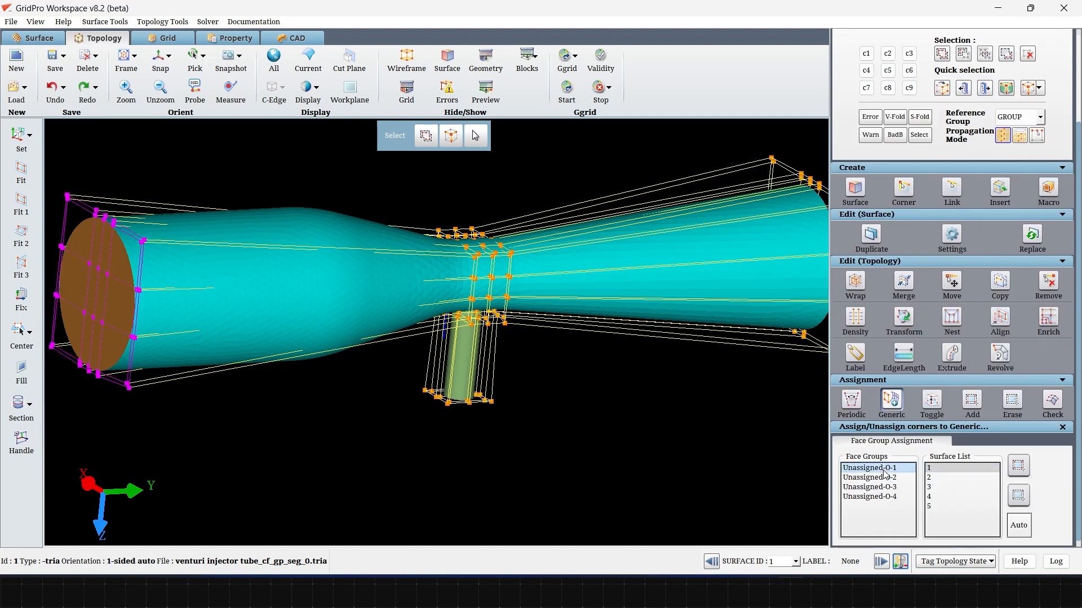
right_click(111, 304)
left_click(140, 320)
left_click(1021, 466)
Step: Assign the face group at the main tube's outlet end to surface 2
left_click(881, 488)
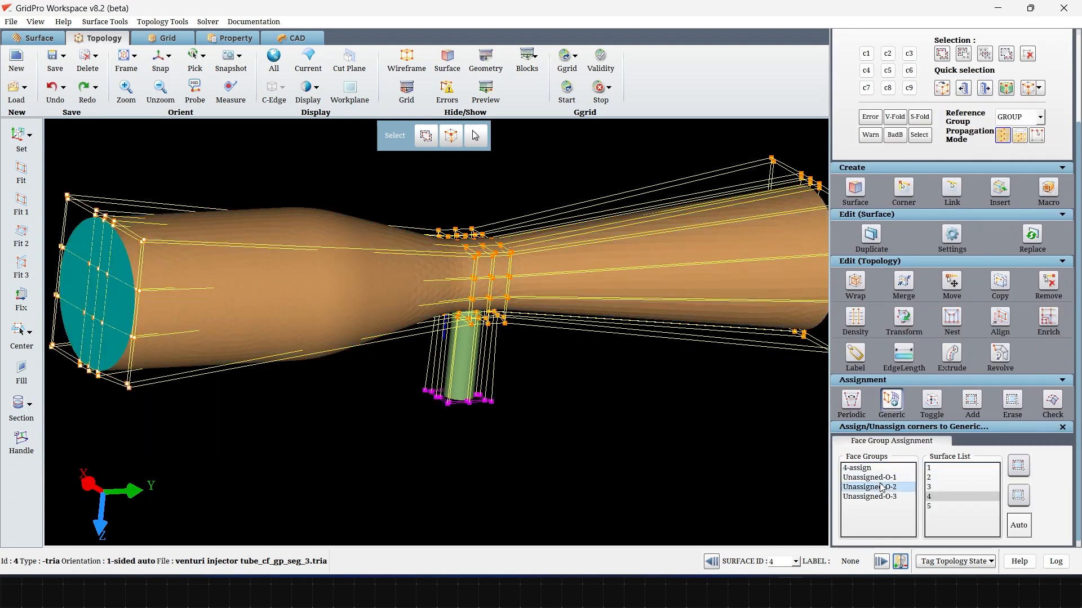
left_click(901, 477)
scroll(676, 470, "down", 4)
left_click_drag(674, 467, 339, 420)
right_click(630, 366)
left_click(650, 384)
left_click(1020, 467)
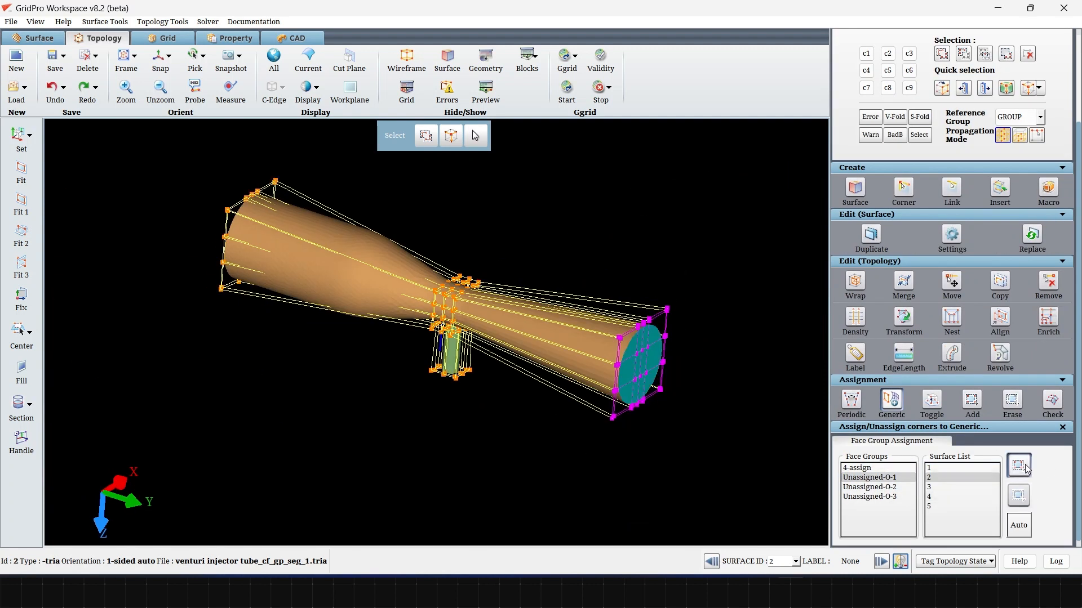
Step: Assign the face group at the side tube's free end to surface 5
left_click(900, 487)
left_click_drag(634, 462, 592, 369)
scroll(410, 283, "up", 8)
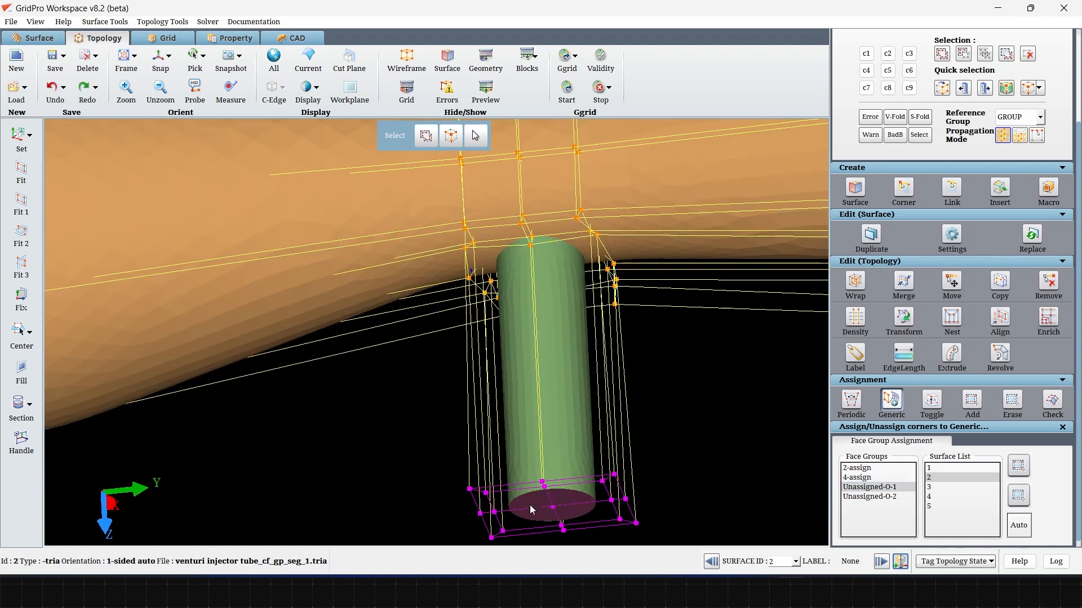
left_click_drag(531, 506, 552, 522)
right_click(552, 524)
left_click(581, 394)
left_click(1019, 467)
scroll(705, 468, "down", 3)
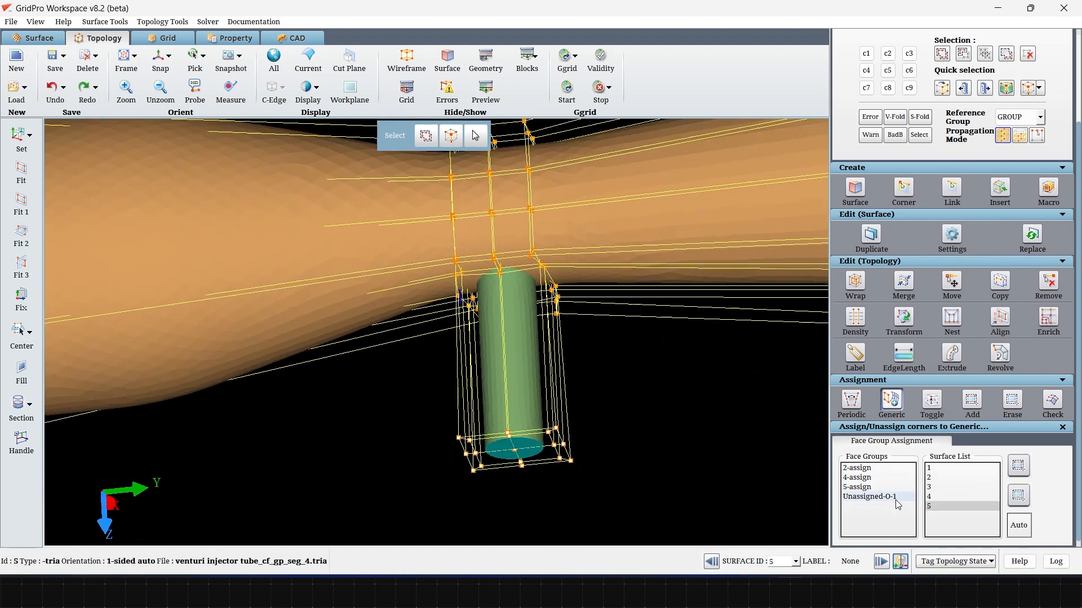
Step: Assign the remaining outer face group to surface 1, the main tube's wall
left_click(896, 498)
scroll(519, 375, "down", 5)
left_click_drag(519, 373, 507, 345)
scroll(479, 313, "up", 4)
right_click(421, 274)
left_click(468, 294)
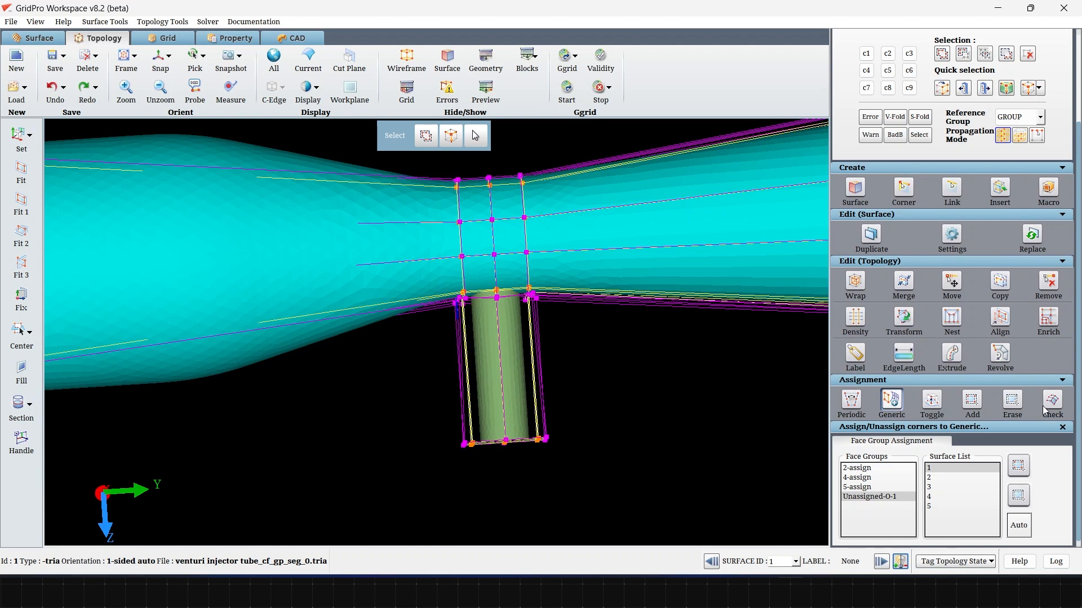
left_click(1062, 427)
left_click(967, 507)
left_click(892, 439)
left_click(888, 495)
left_click(1011, 466)
Step: Check the surface 1 assignment and erase it from the corners at the side tube's free end
left_click(1056, 403)
scroll(502, 401, "down", 4)
mouse_move(501, 401)
left_mouse_down()
mouse_move(490, 389)
mouse_move(497, 407)
left_mouse_up()
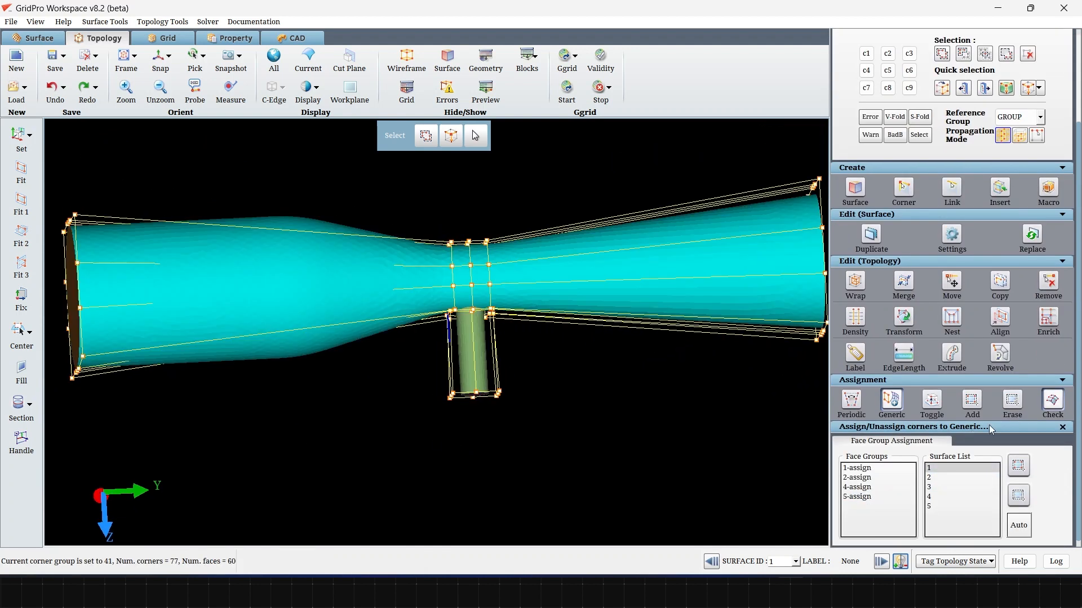
left_click(1012, 401)
left_click(447, 59)
left_click(160, 59)
left_click_drag(406, 367, 554, 482)
left_click_drag(468, 248, 463, 195)
left_click(448, 60)
scroll(473, 316, "up", 4)
Step: Assign the unassigned side tube face group to surface 3 and close the generic assignment
left_click(888, 440)
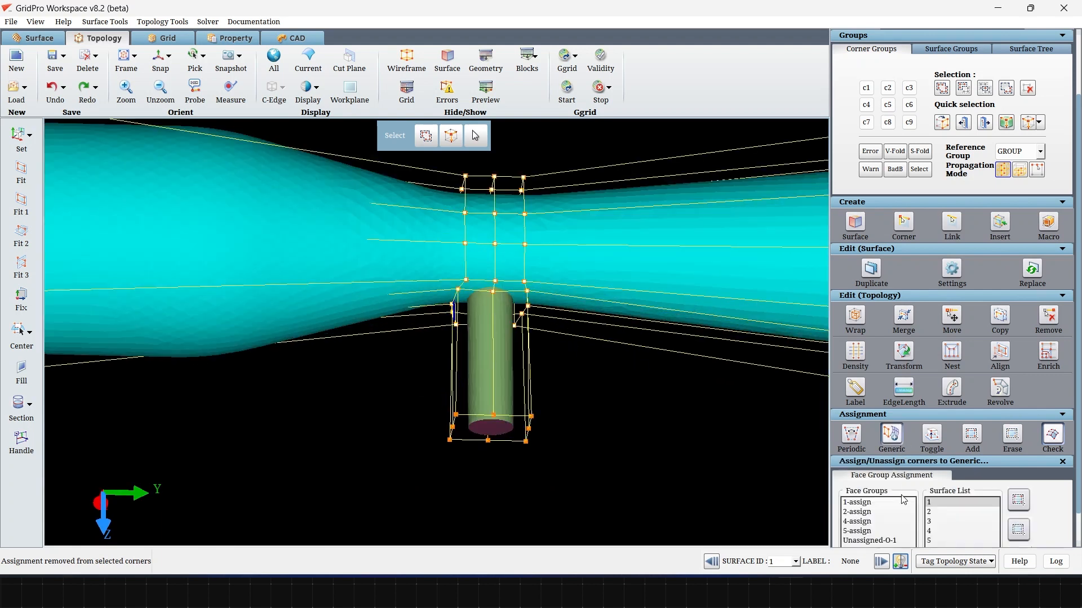
scroll(903, 499, "down", 1)
left_click(896, 499)
right_click(487, 379)
left_click(520, 399)
left_click(939, 488)
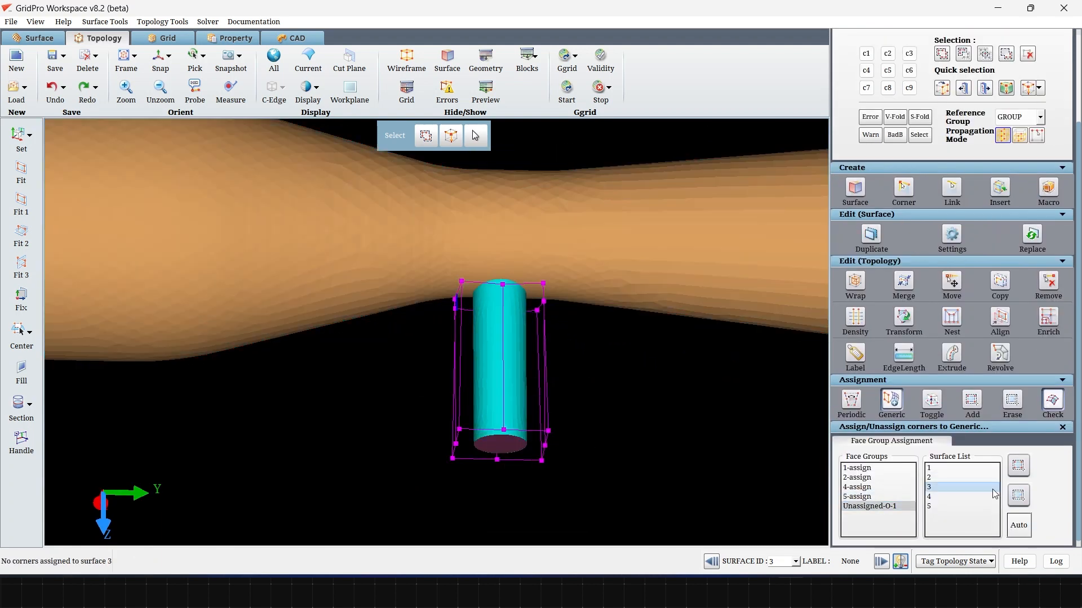
left_click(1026, 467)
left_click(1063, 427)
Step: Examine the assigned topology at the main tube's inlet end, throat and side tube
scroll(586, 451, "down", 4)
left_click_drag(620, 479, 533, 465)
scroll(316, 344, "up", 4)
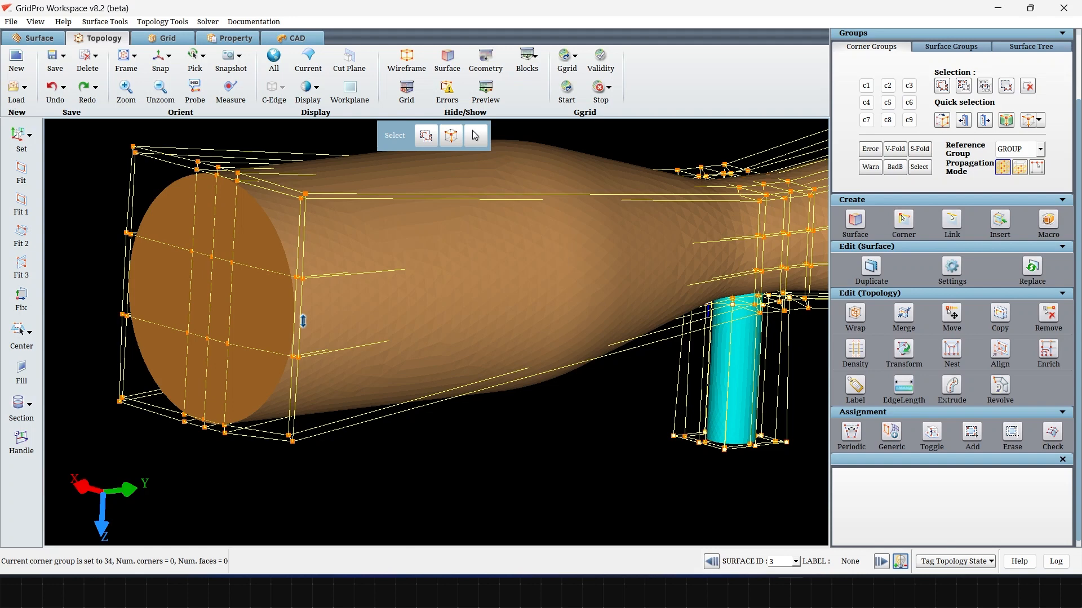
right_click(302, 321)
left_click(351, 387)
left_click(530, 308)
scroll(627, 474, "down", 4)
left_click_drag(626, 471, 292, 445)
left_click_drag(561, 458, 389, 418)
left_click_drag(484, 461, 530, 552)
Step: Insert a section of corners across the main tube's inlet part, where the tube starts to narrow
left_click_drag(364, 251, 377, 234)
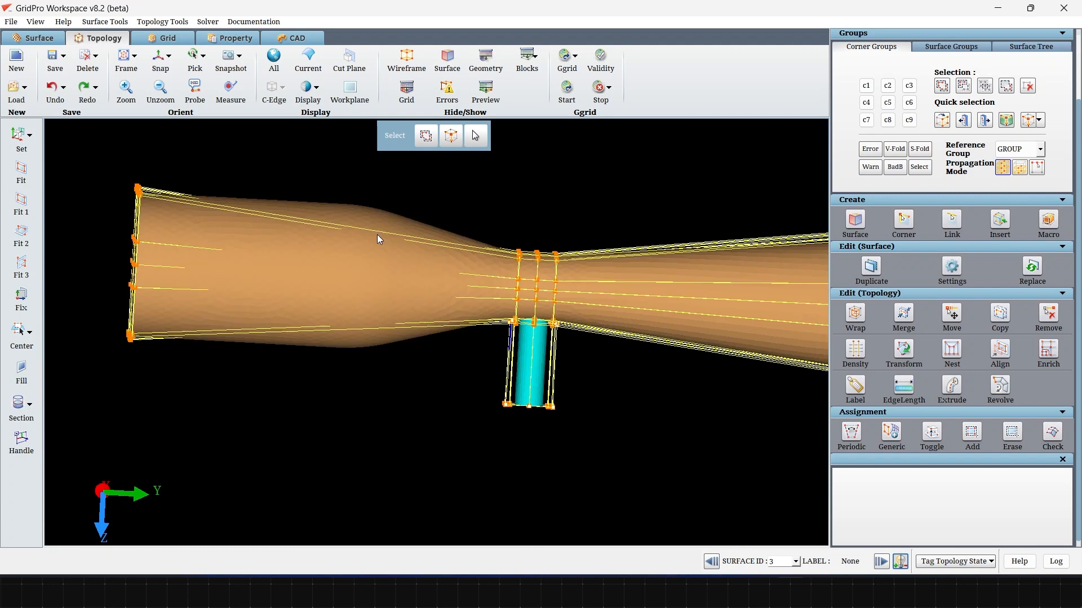
key("i")
left_click_drag(510, 341, 488, 347)
scroll(442, 371, "up", 4)
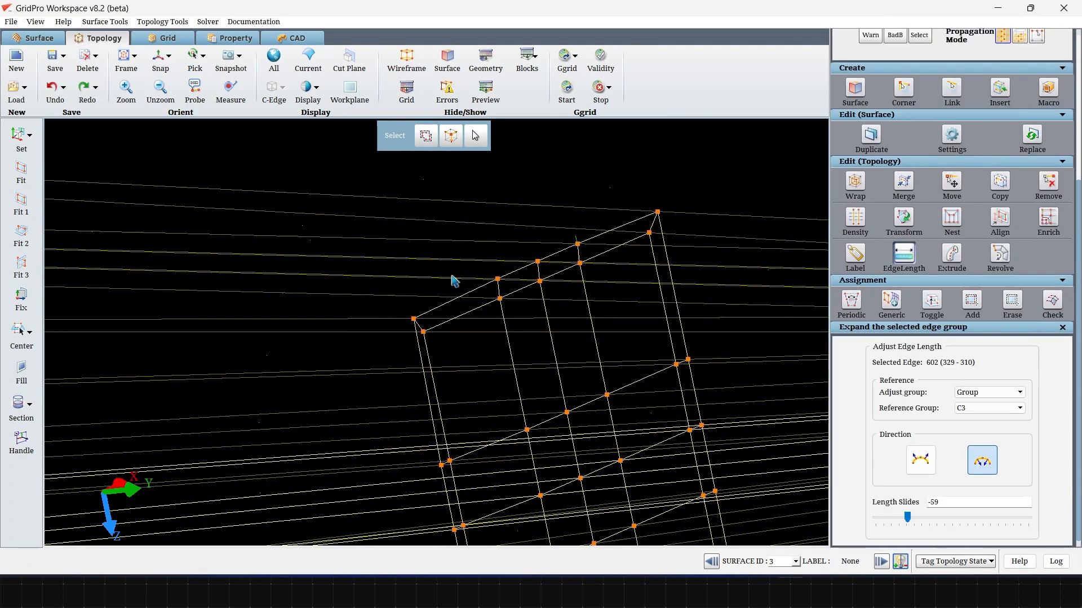
Step: Adjust the edge length of the inserted section's edge group outwards, using C3 as the reference group
right_click_drag(452, 276, 452, 364)
right_click_drag(428, 298, 433, 355)
left_click(446, 62)
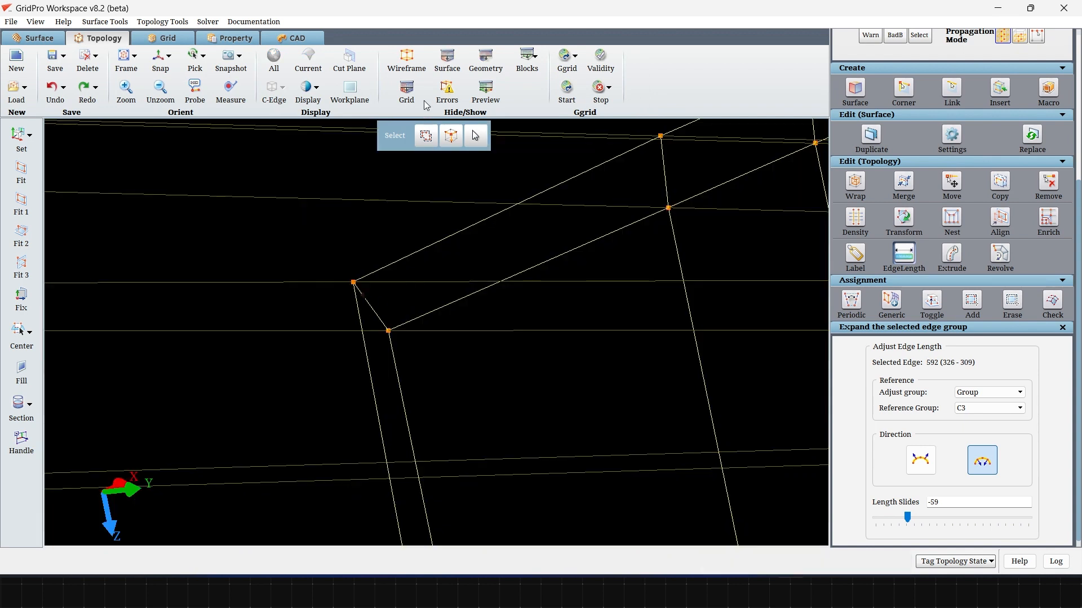
left_click(441, 69)
scroll(586, 260, "down", 10)
left_click_drag(584, 278, 749, 237)
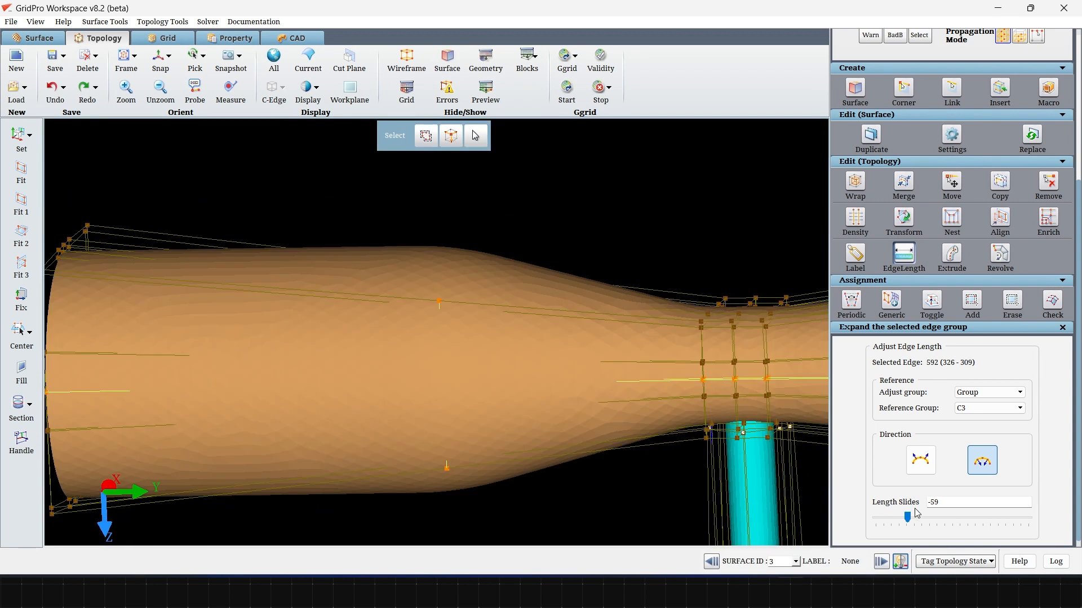
left_click_drag(932, 523, 1048, 521)
left_click_drag(775, 255, 678, 248)
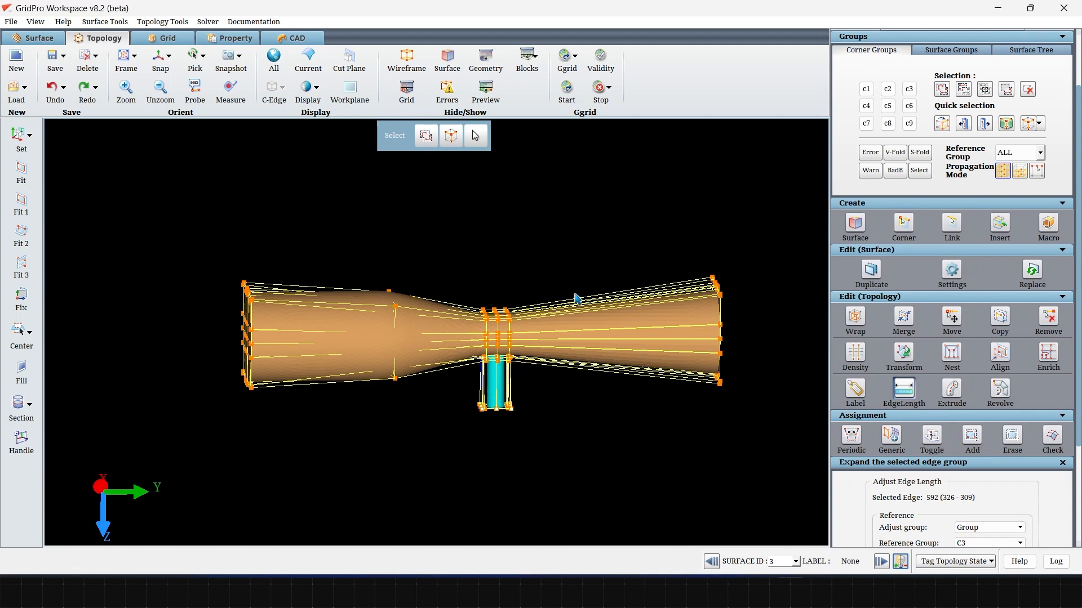
Step: Run the topology validity check and hide the main tube surface around the side tube junction
middle_click_drag(565, 300, 586, 440)
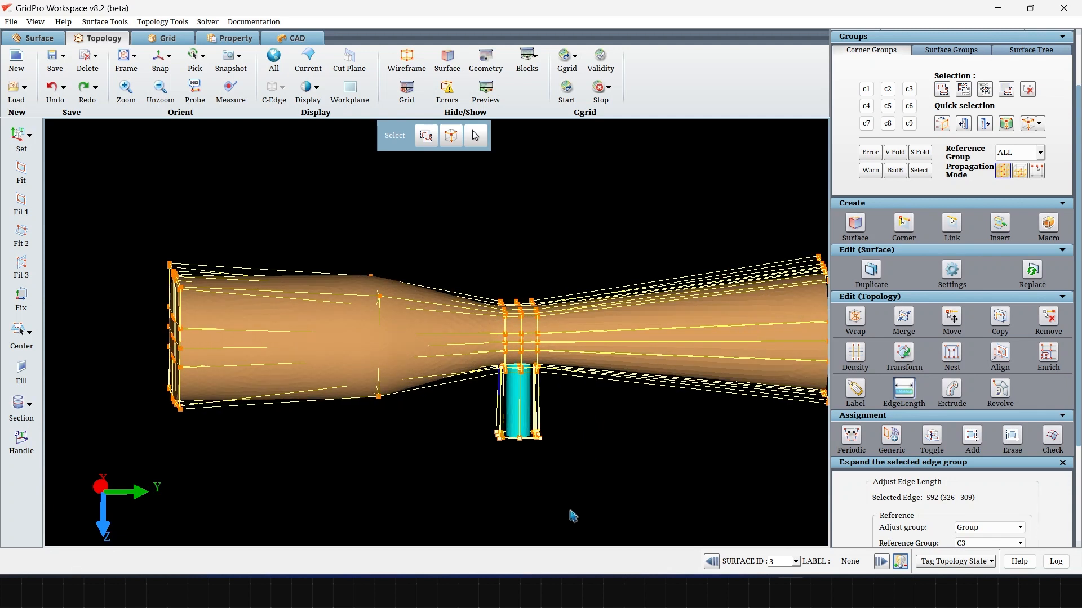
left_click(613, 61)
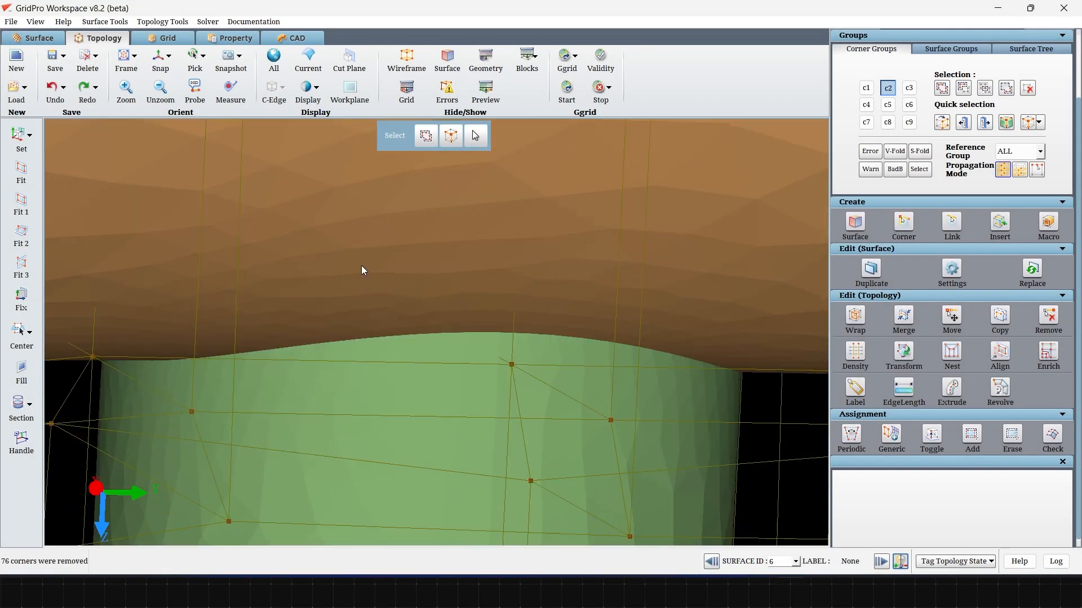
right_click(362, 267)
left_click(390, 353)
left_click_drag(390, 353, 345, 406)
scroll(435, 290, "down", 4)
scroll(345, 406, "down", 5)
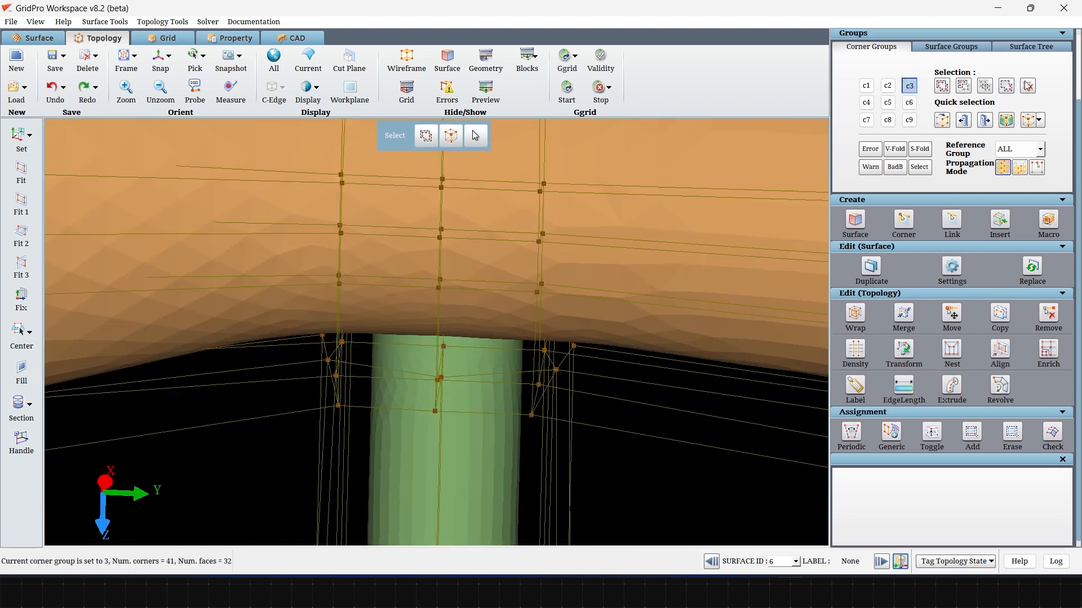
Step: Collect the corners around the side tube junction in corner group c3
left_click(1027, 86)
left_click(948, 89)
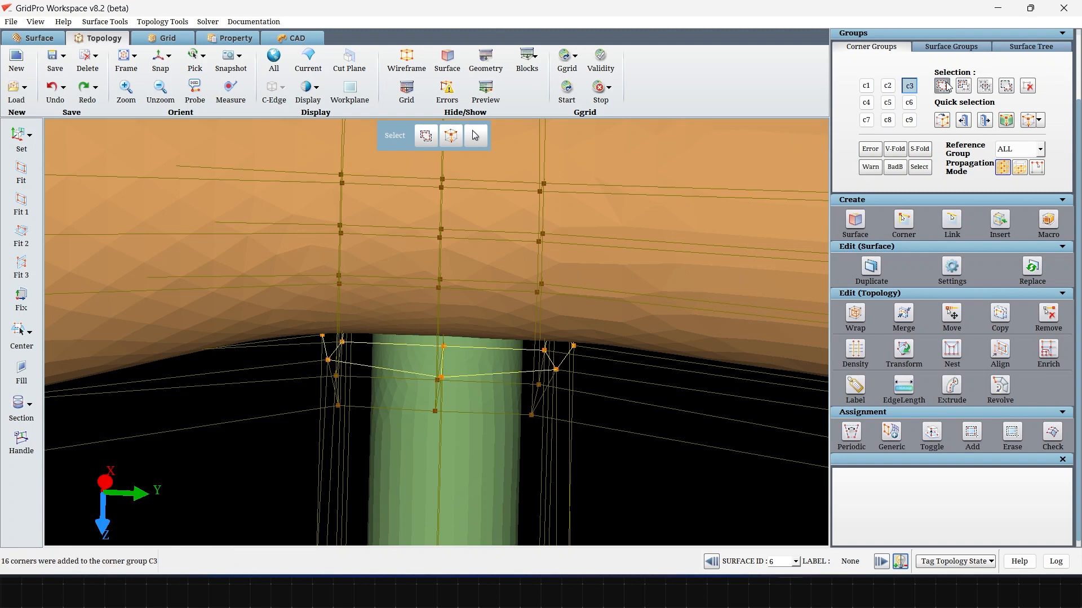
left_click(947, 87)
left_click(443, 305)
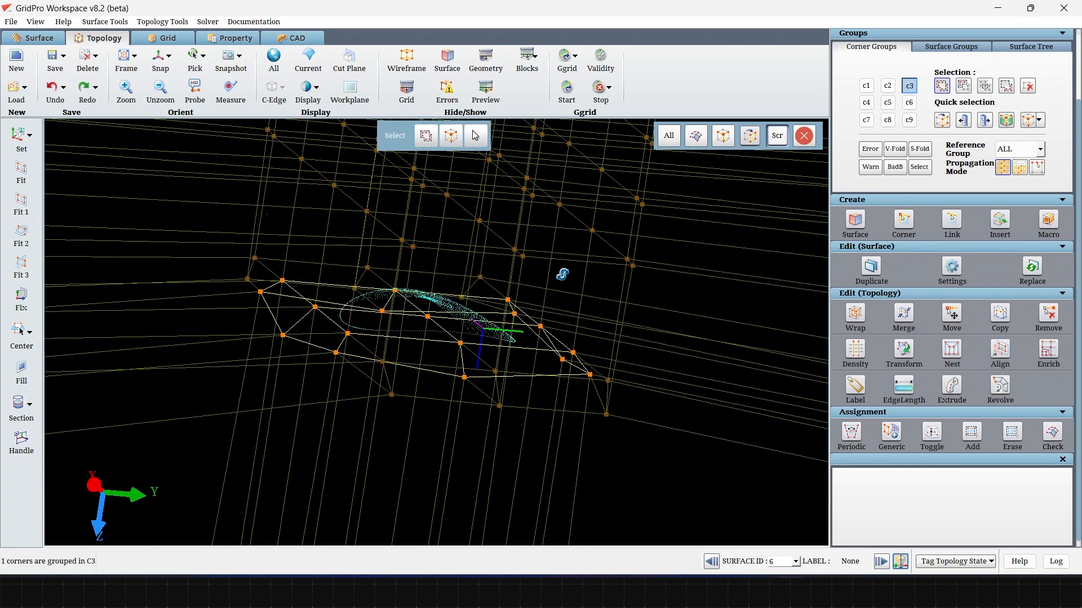
mouse_move(560, 272)
left_mouse_down()
mouse_move(647, 242)
mouse_move(593, 361)
mouse_move(374, 370)
left_mouse_up()
Step: Assign the corners of group c3 to surface 6, the interior surface at the side tube junction
left_click(970, 429)
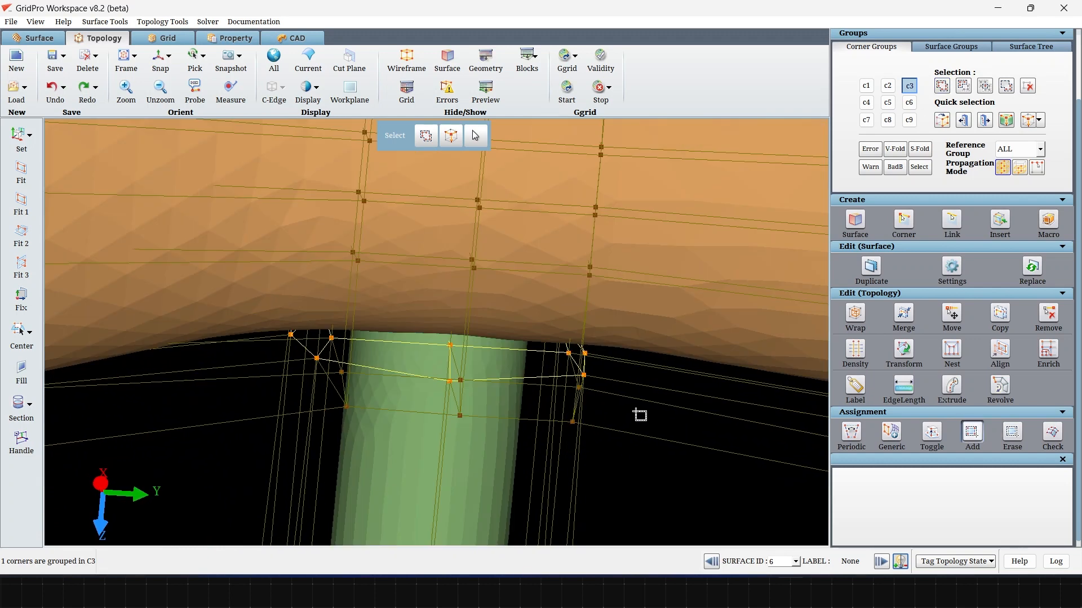
left_click_drag(240, 240, 655, 464)
middle_click_drag(655, 464, 521, 451)
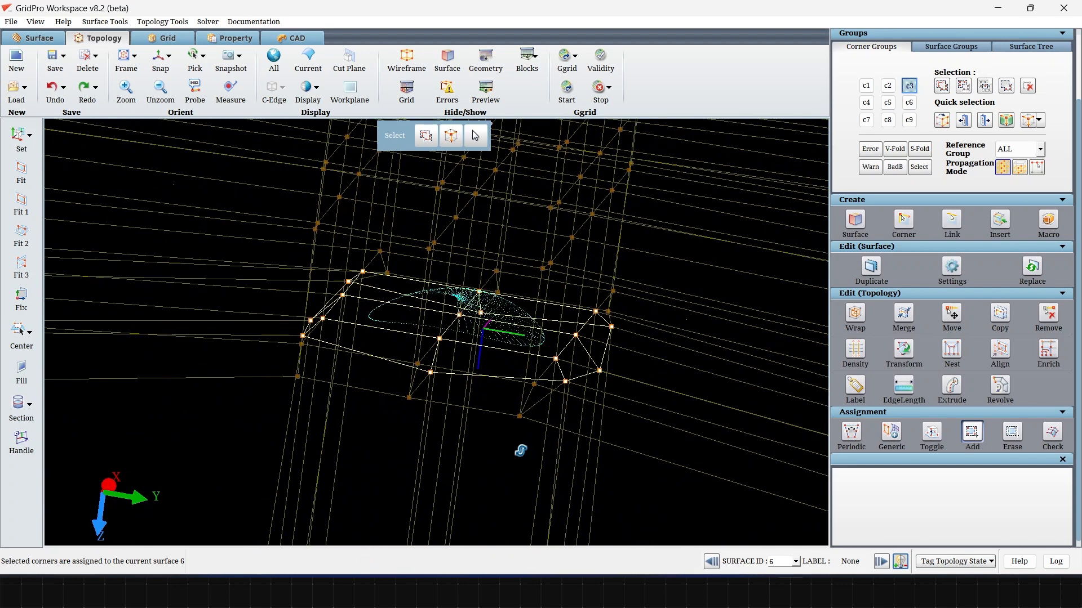
middle_click_drag(520, 450, 540, 383)
mouse_move(661, 401)
middle_mouse_down()
mouse_move(529, 319)
mouse_move(555, 333)
middle_mouse_up()
Step: Wrap the Interior/Inter-block faces of group c3 at 10 percent with Insert Face Group enabled, and run the validity check
left_click(855, 315)
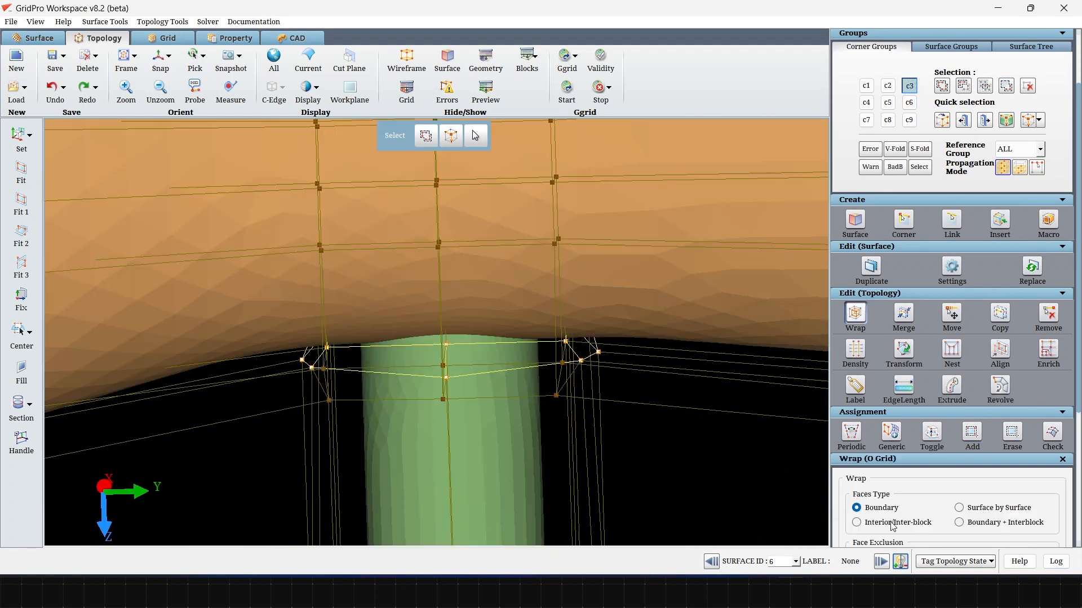
left_click(892, 523)
scroll(893, 501, "down", 3)
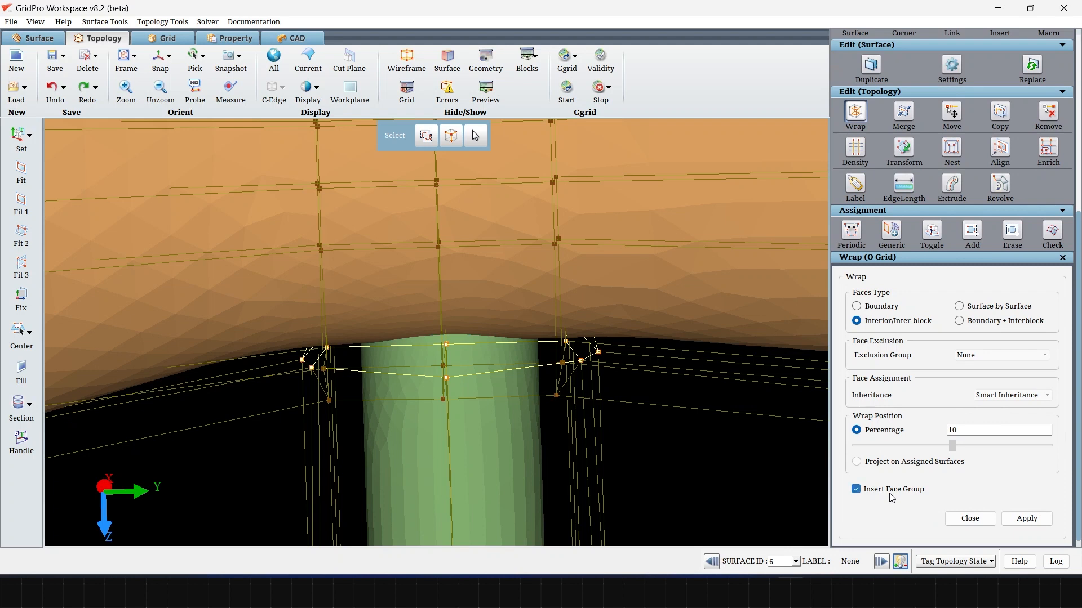
left_click(1026, 518)
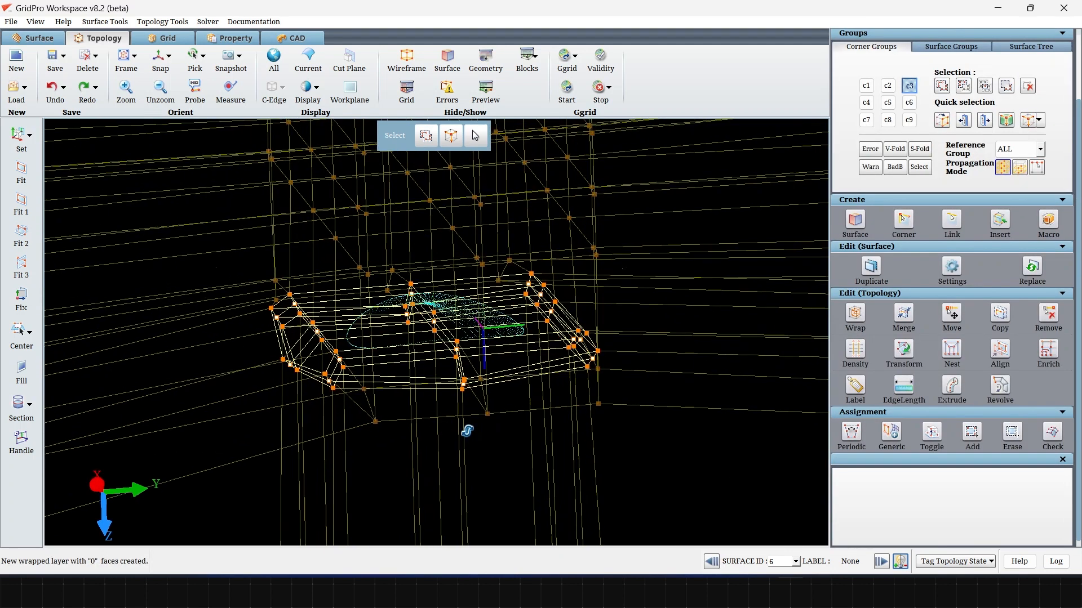
left_click_drag(467, 431, 480, 430)
left_click(598, 59)
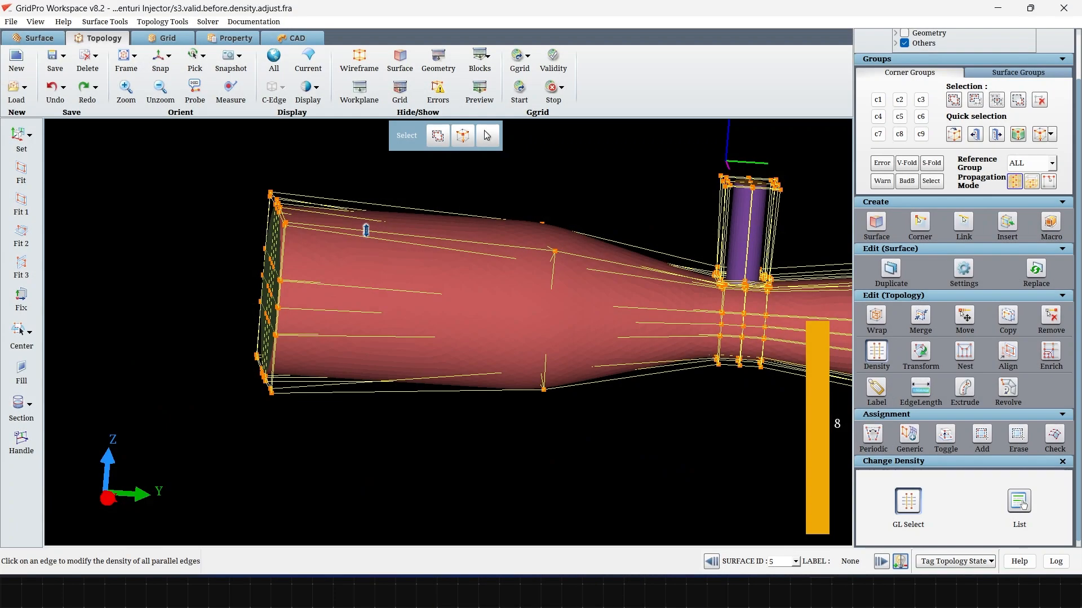
Step: Preview the block faces and set the density of the main tube's lengthwise inlet edges to 24
left_click(365, 231)
left_click(480, 91)
scroll(977, 482, "down", 1)
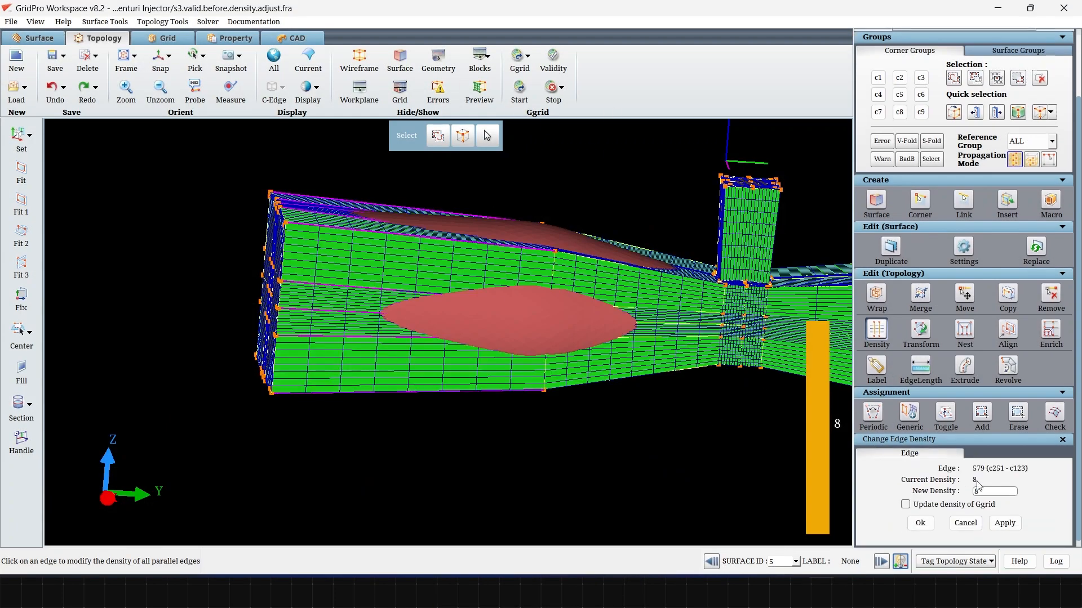
type("24")
left_click(1005, 523)
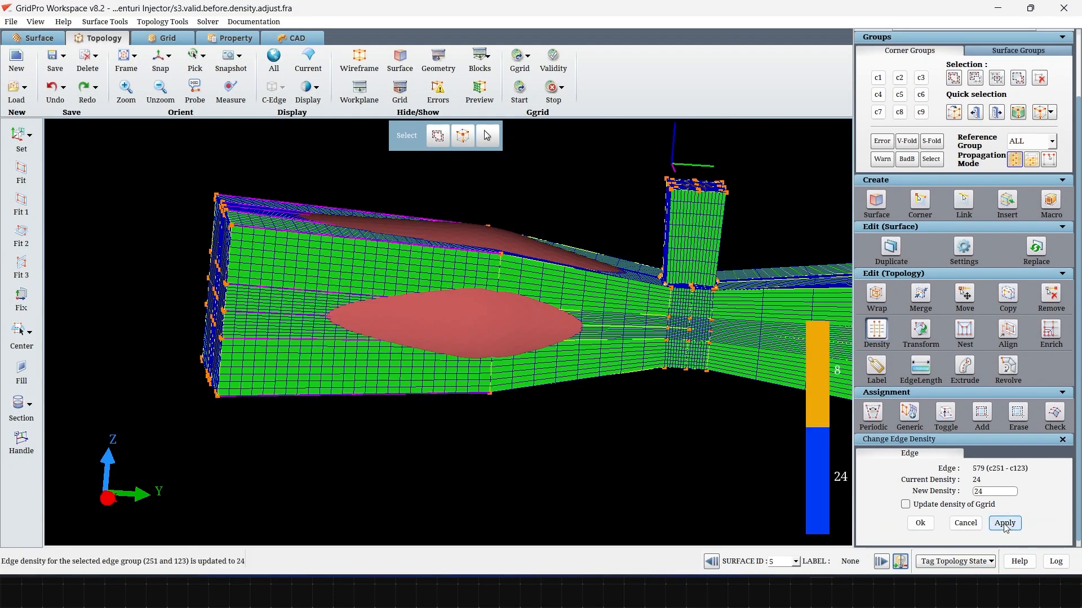
Step: Set the density of the main tube's lengthwise edges in the converging section before the throat to 16
left_click(576, 291)
type("16")
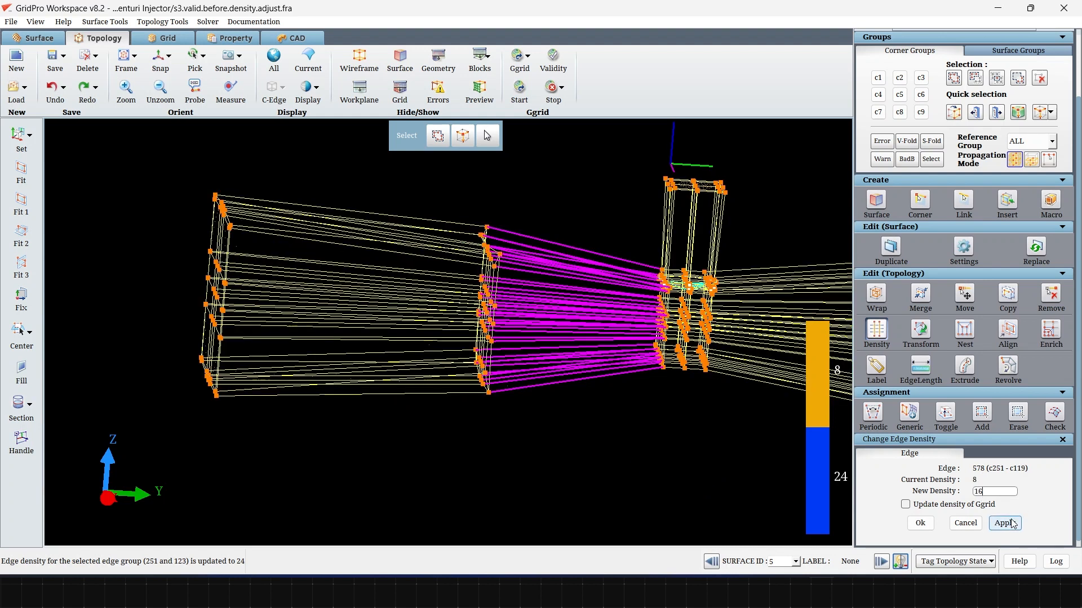
left_click(1004, 523)
Step: Set the density of the main tube's lengthwise edges in the diverging outlet section to 30
left_click(518, 313)
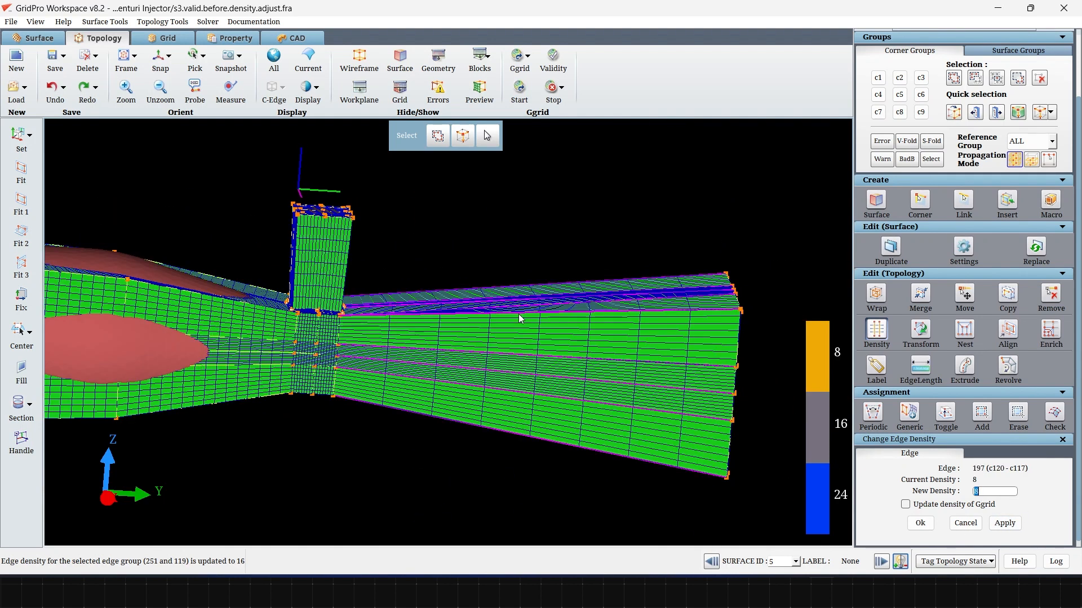
scroll(595, 459, "down", 3)
left_click_drag(595, 459, 581, 442)
scroll(394, 442, "down", 4)
scroll(437, 451, "up", 5)
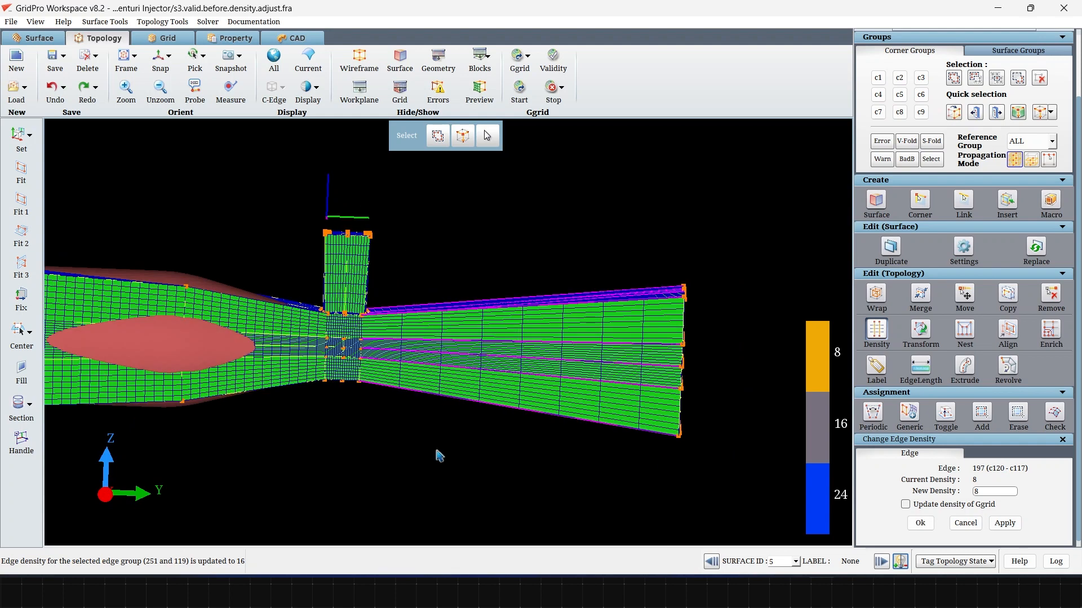
double_click(996, 492)
type("30")
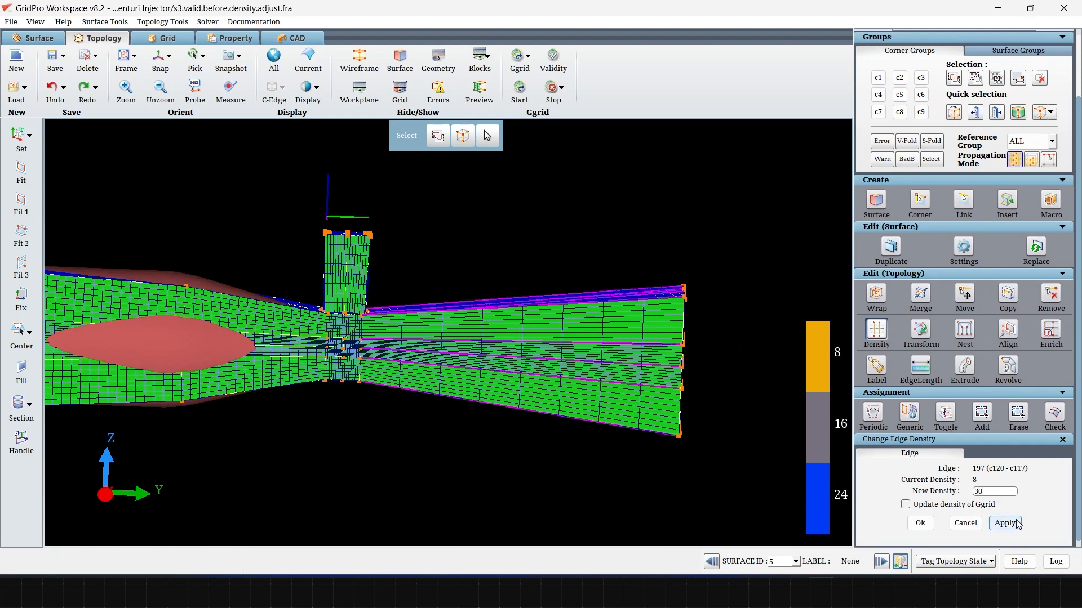
left_click(1015, 520)
Step: Set the density of the side tube's lengthwise edges to 4
middle_click_drag(332, 483, 527, 483)
left_click_drag(382, 432, 502, 263)
scroll(502, 263, "up", 3)
left_click_drag(731, 437, 656, 210)
left_click(614, 220)
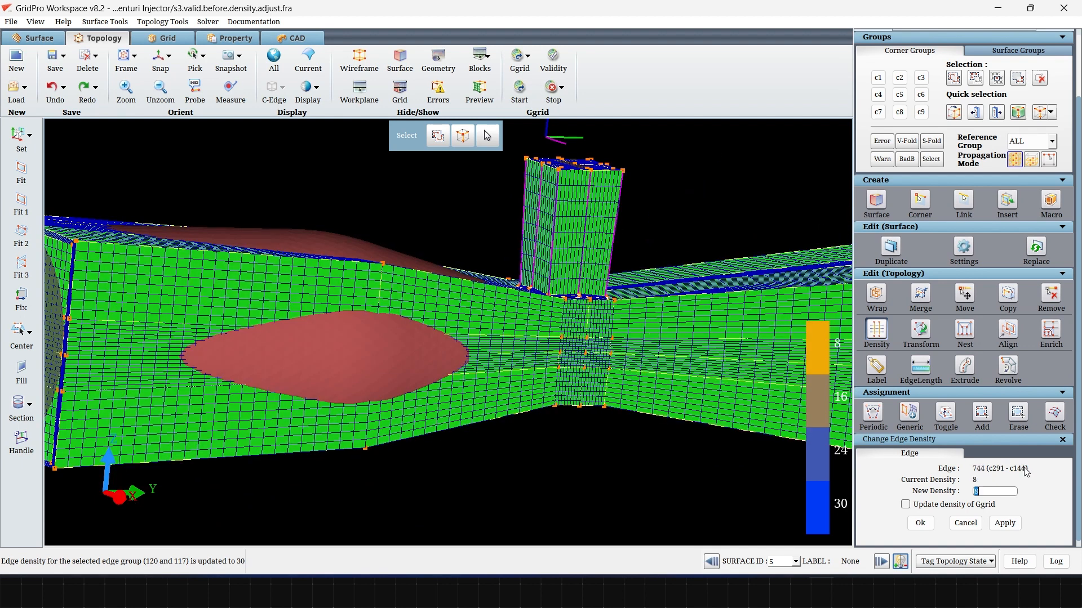
type("4")
left_click(1005, 523)
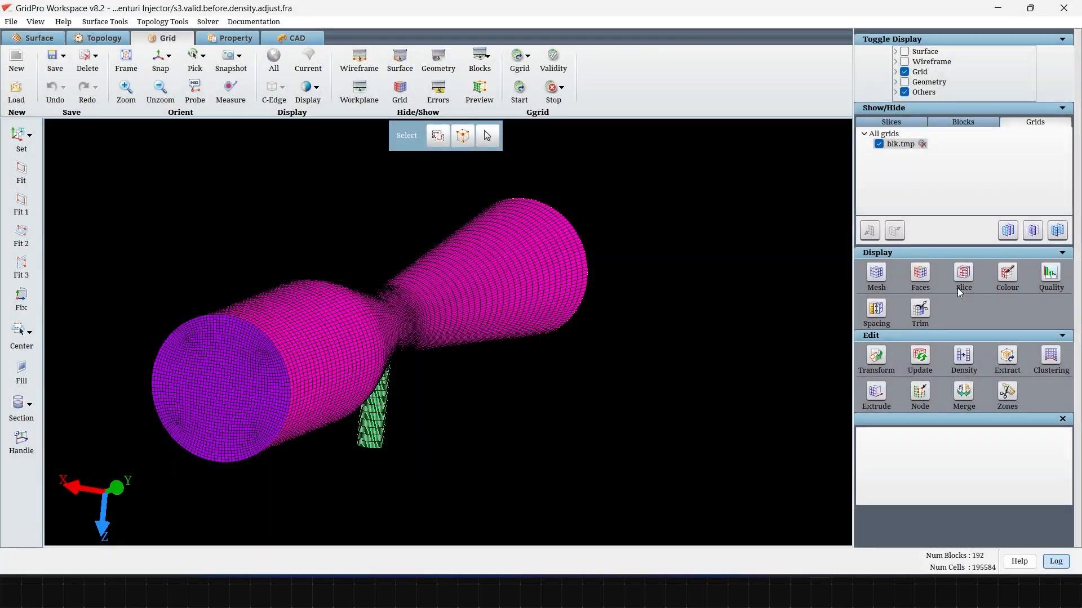
Step: Create a lengthwise slice sheet through the middle of the generated grid and display only that sheet
left_click(963, 276)
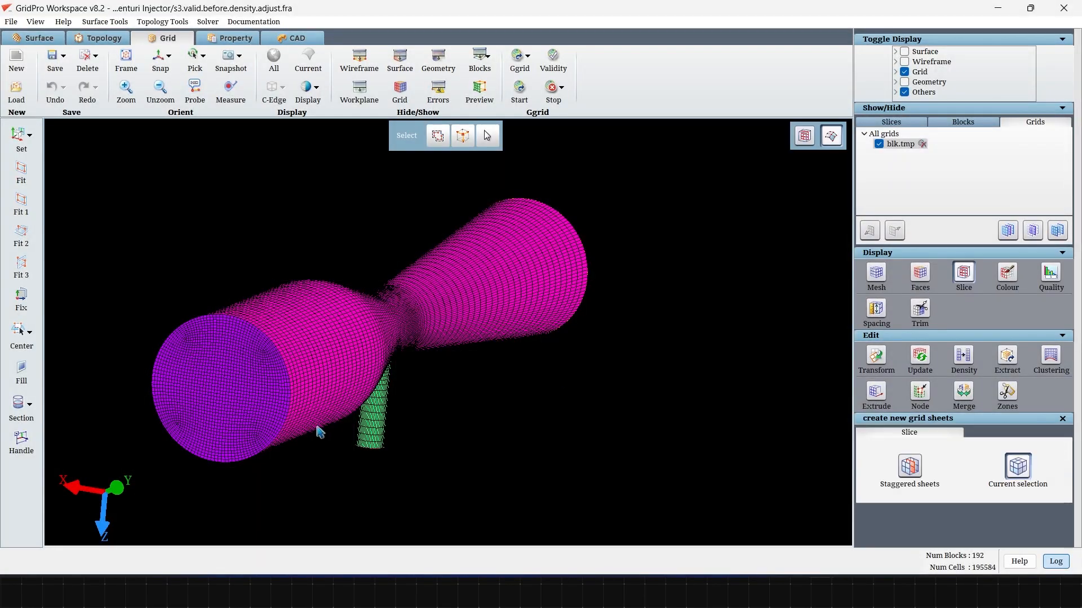
scroll(347, 478, "up", 5)
scroll(346, 478, "up", 3)
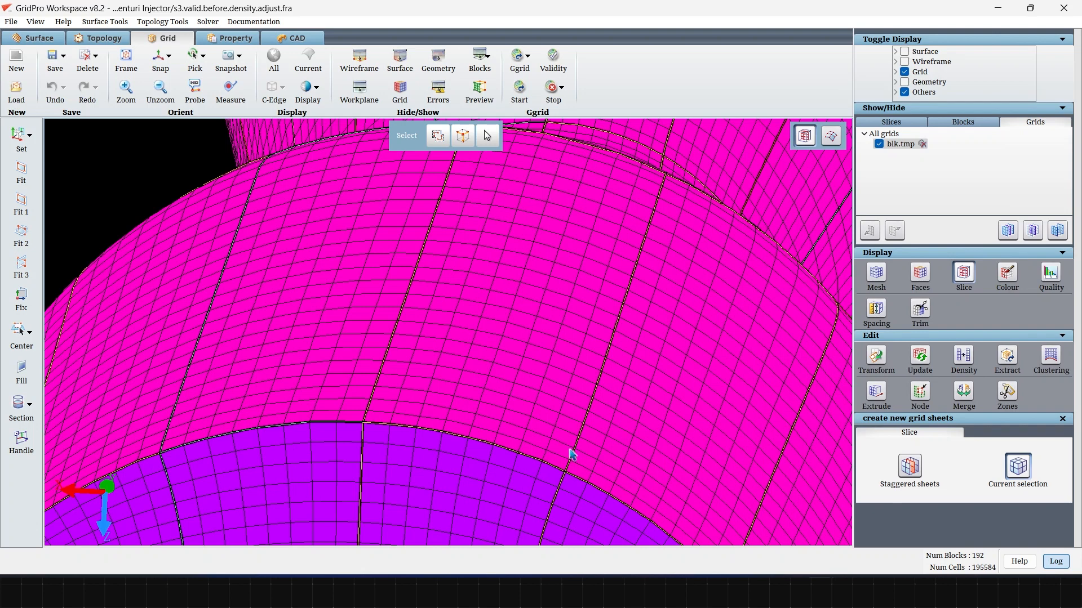
left_click(890, 122)
left_click(1032, 230)
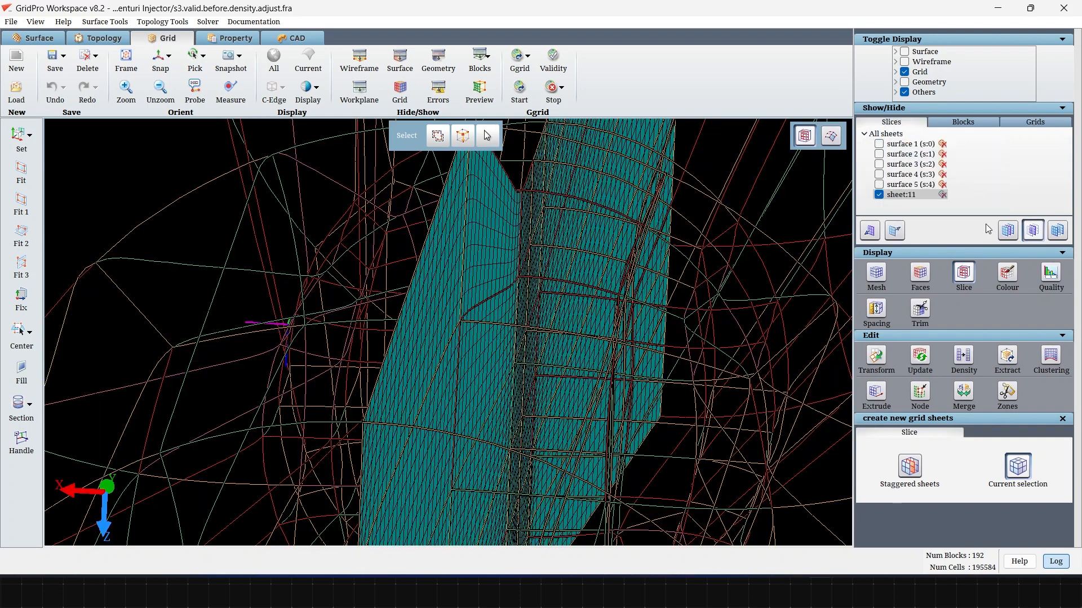
left_click(836, 142)
Step: Examine the grid lines on the lengthwise slice, closely around the junction of the side tube and the throat
scroll(617, 364, "down", 5)
left_click_drag(552, 375, 168, 396)
left_click_drag(655, 446, 521, 499)
scroll(526, 508, "down", 4)
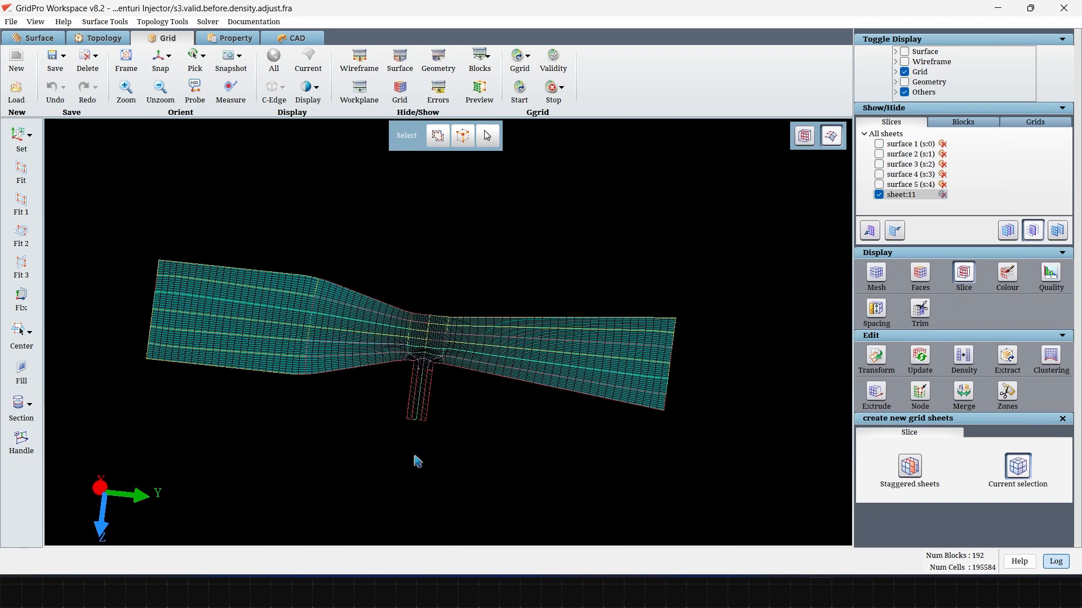
scroll(417, 461, "up", 6)
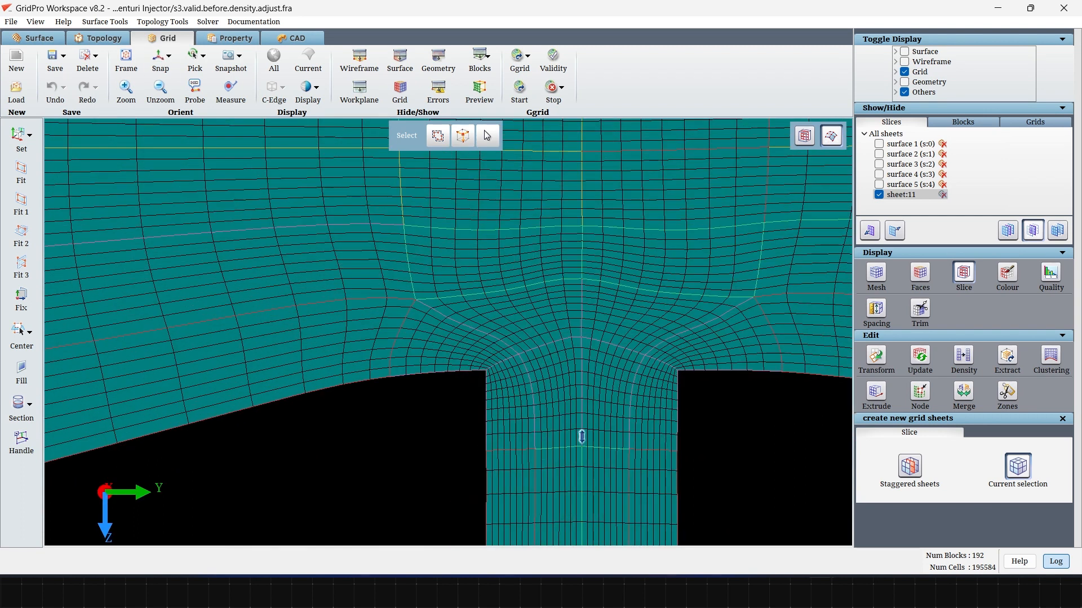
scroll(581, 437, "up", 2)
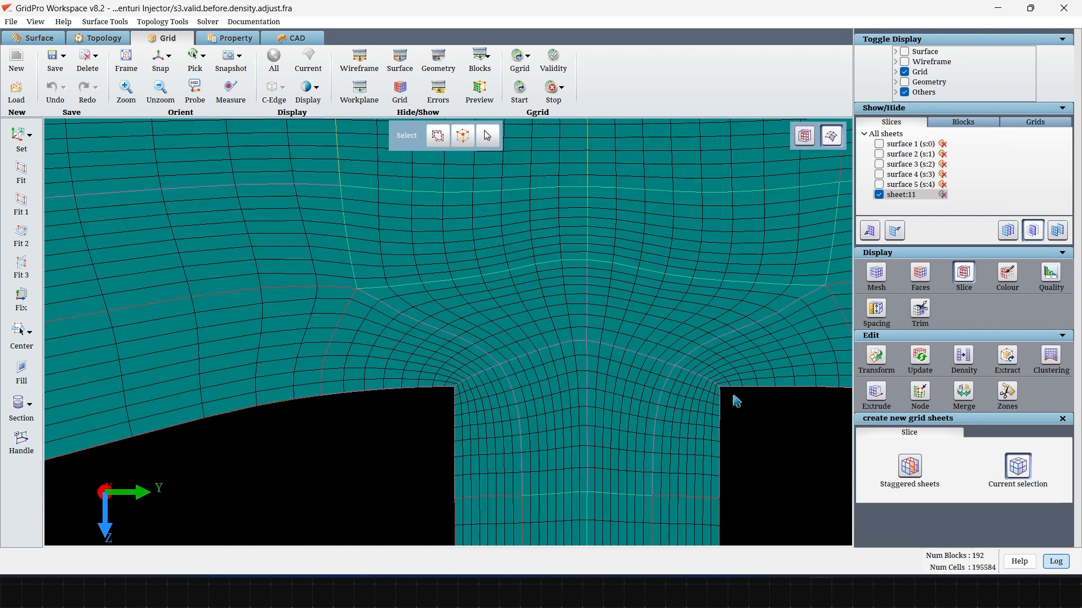
scroll(804, 451, "down", 10)
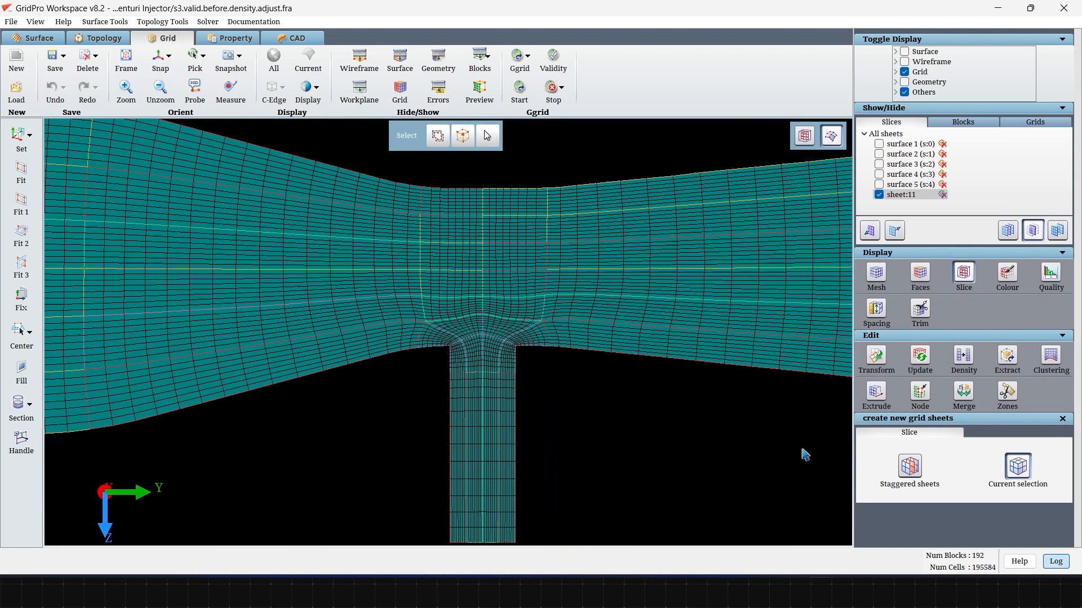
middle_click_drag(714, 437, 685, 444)
Step: Evaluate the grid quality of blk.tmp, view the skewness histogram, and close the quality report
left_click(1051, 275)
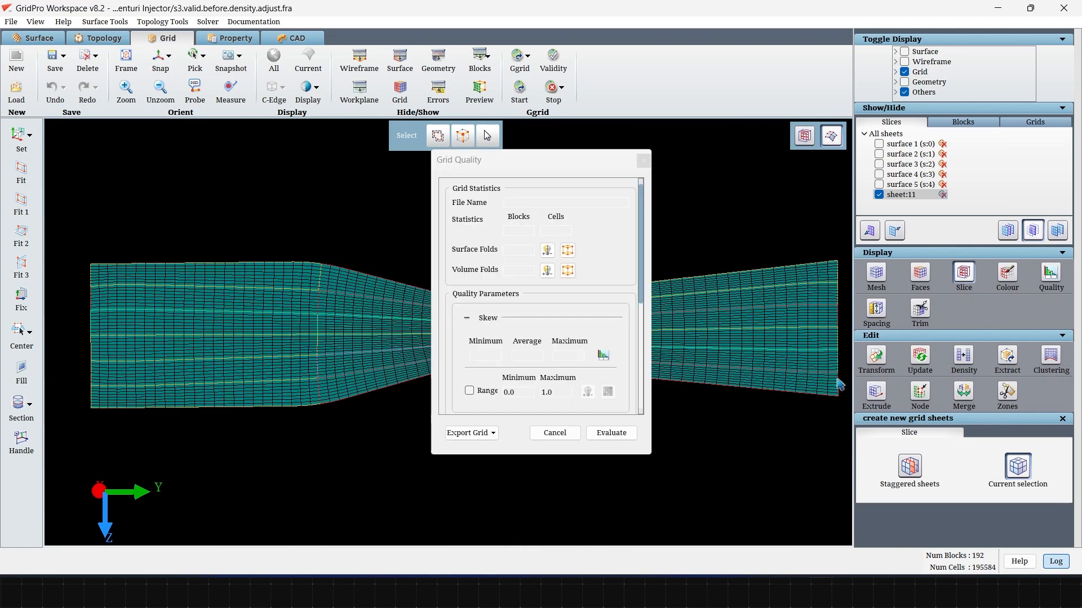
left_click(602, 443)
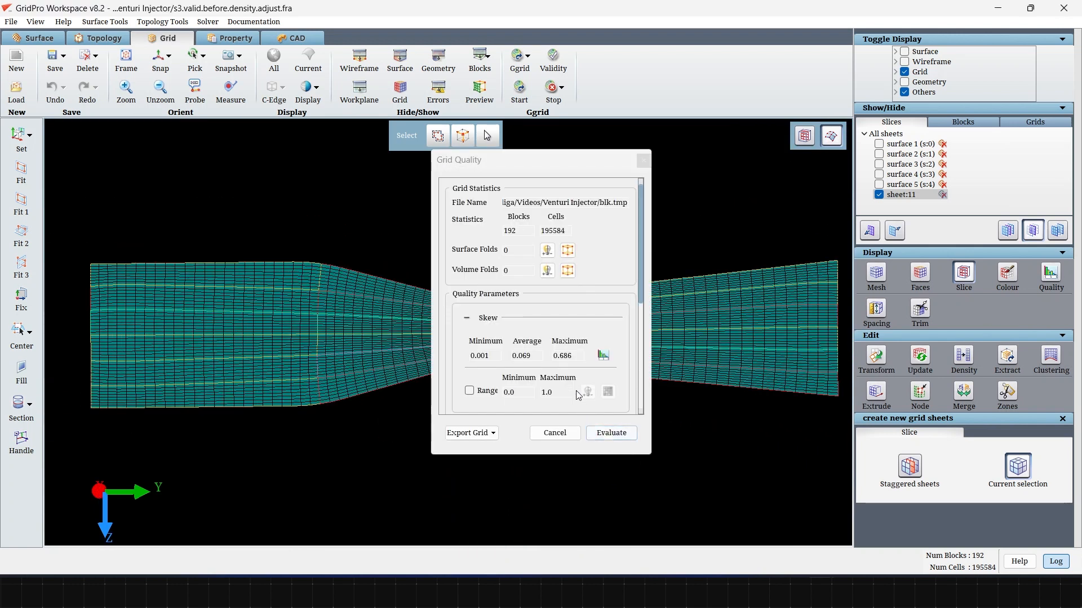
left_click(602, 355)
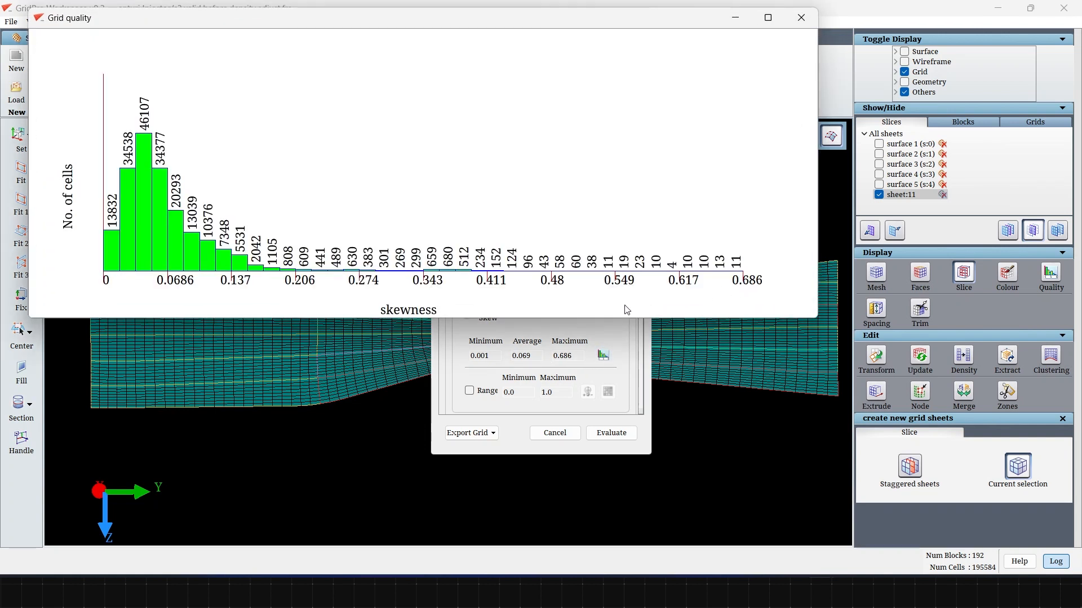
left_click(800, 18)
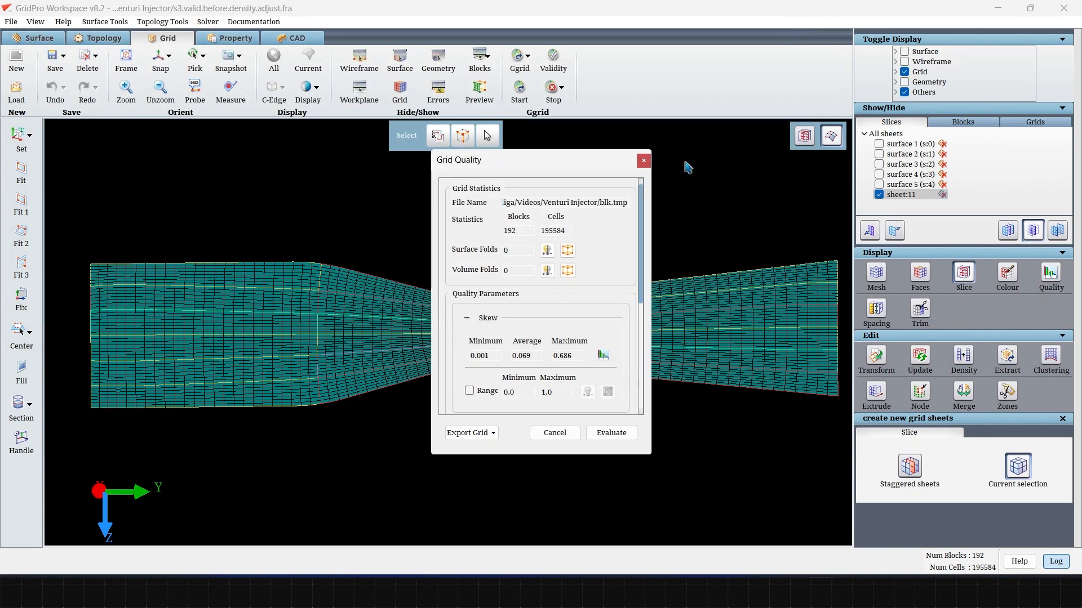
left_click(644, 161)
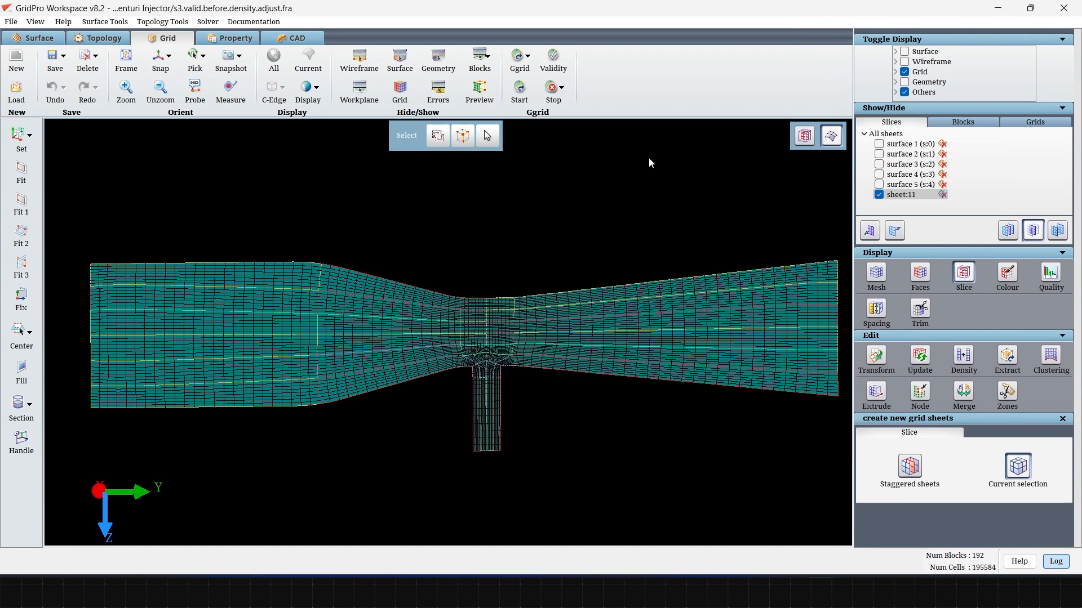